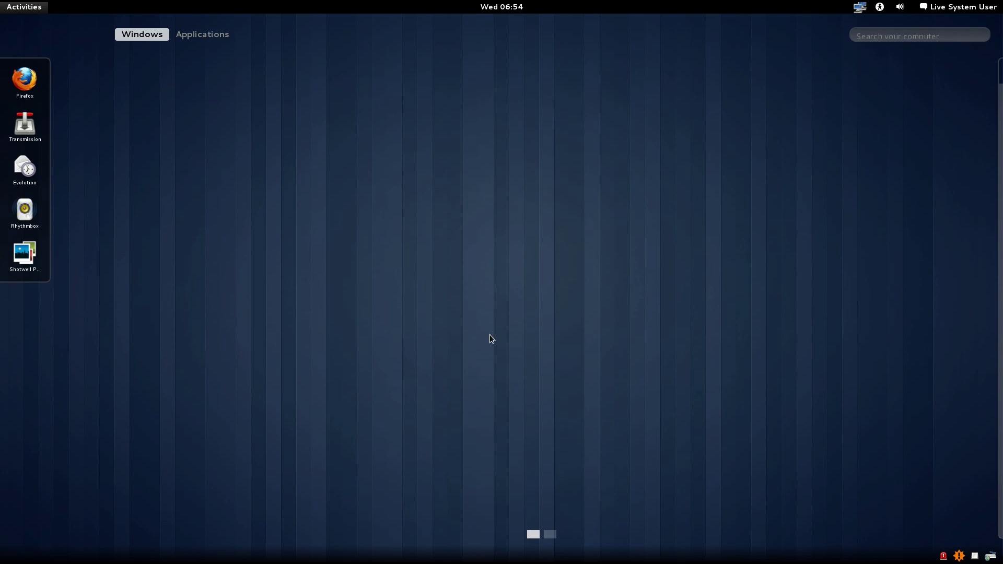
Drag Firefox below Transmission in the favourites dash and add Brasero to the dash
left_click(207, 36)
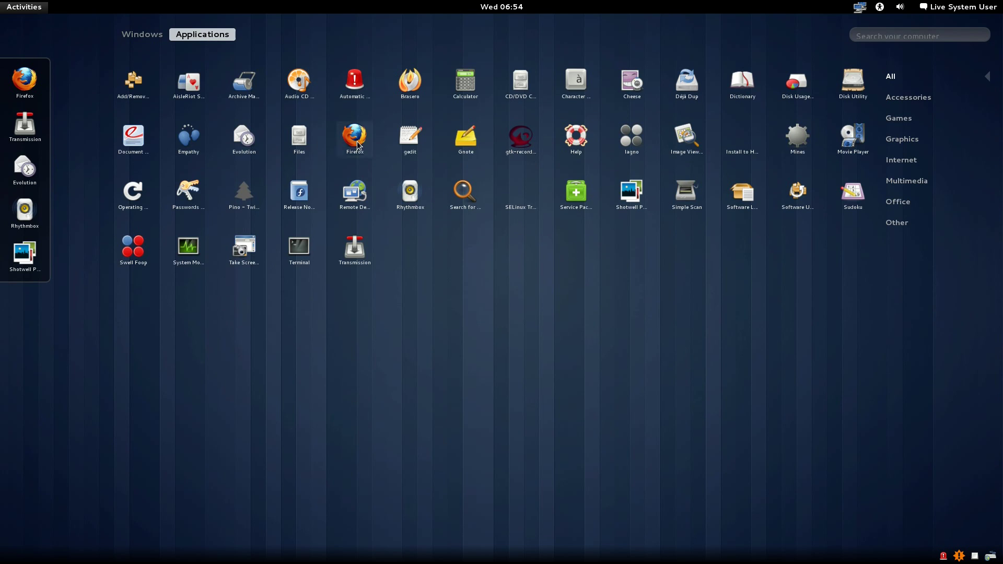
left_click_drag(358, 146, 7, 153)
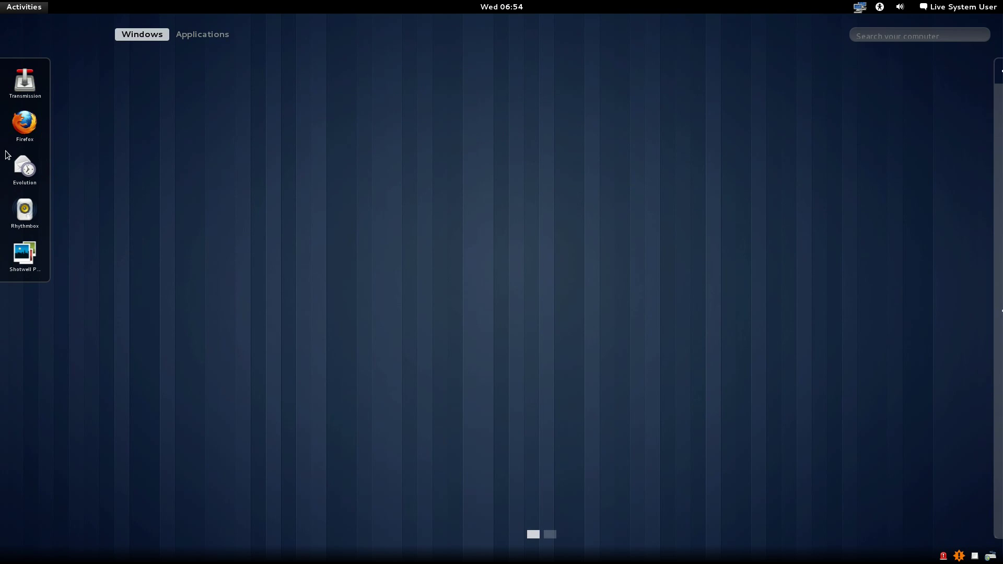
left_click(192, 35)
left_click_drag(410, 83, 41, 204)
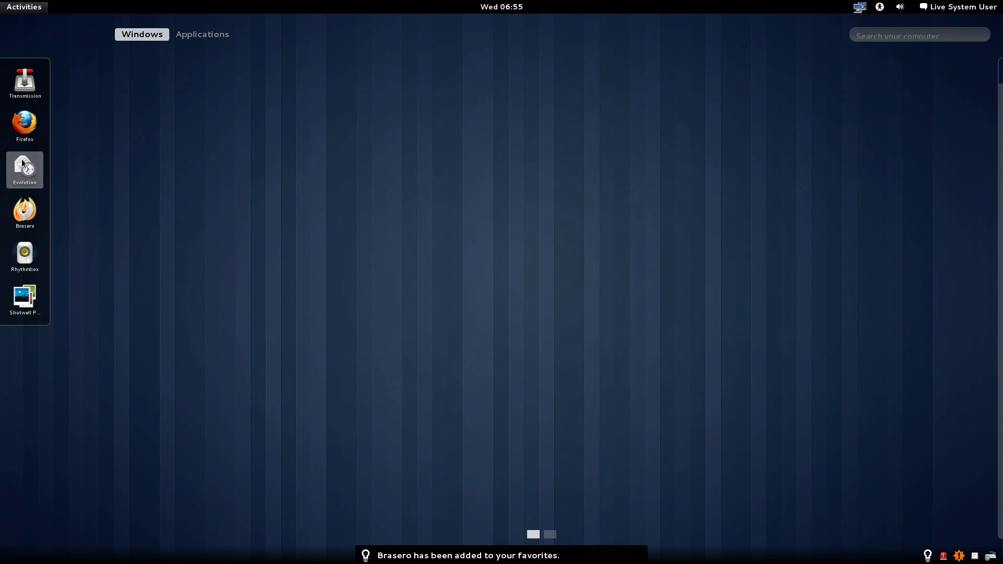
Remove Evolution from Favorites and return to the full Applications grid
right_click(21, 159)
left_click(93, 169)
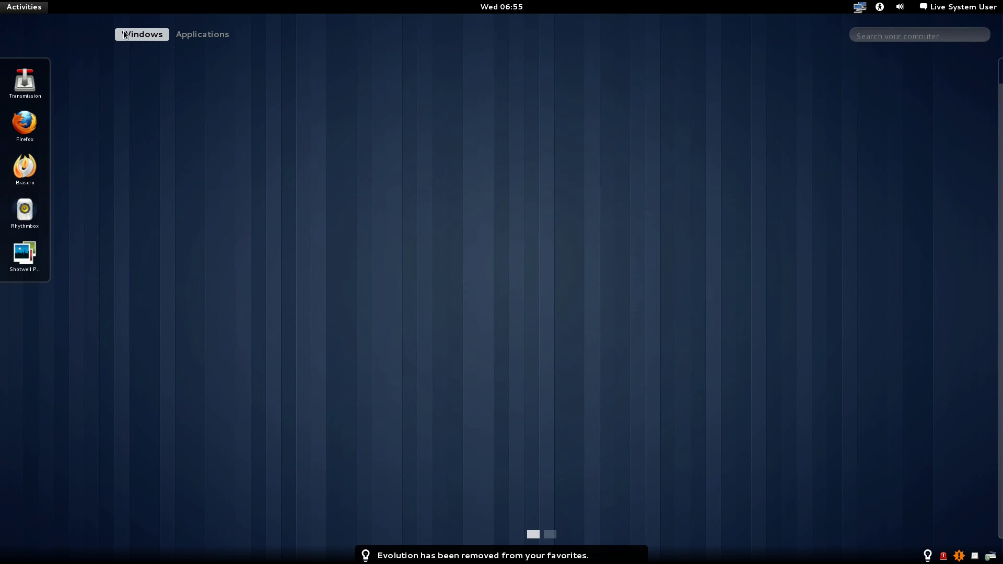
left_click(178, 33)
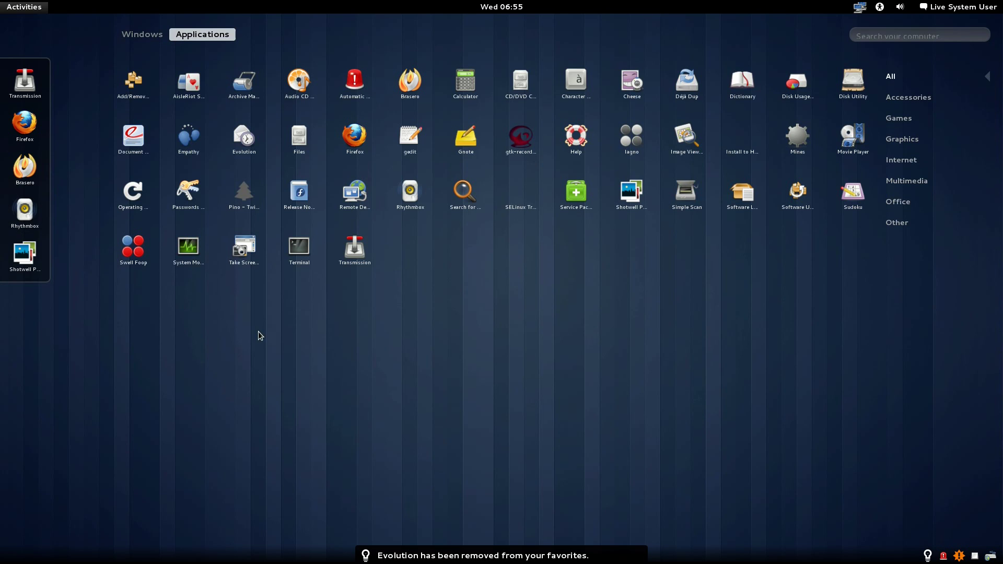
mouse_move(573, 547)
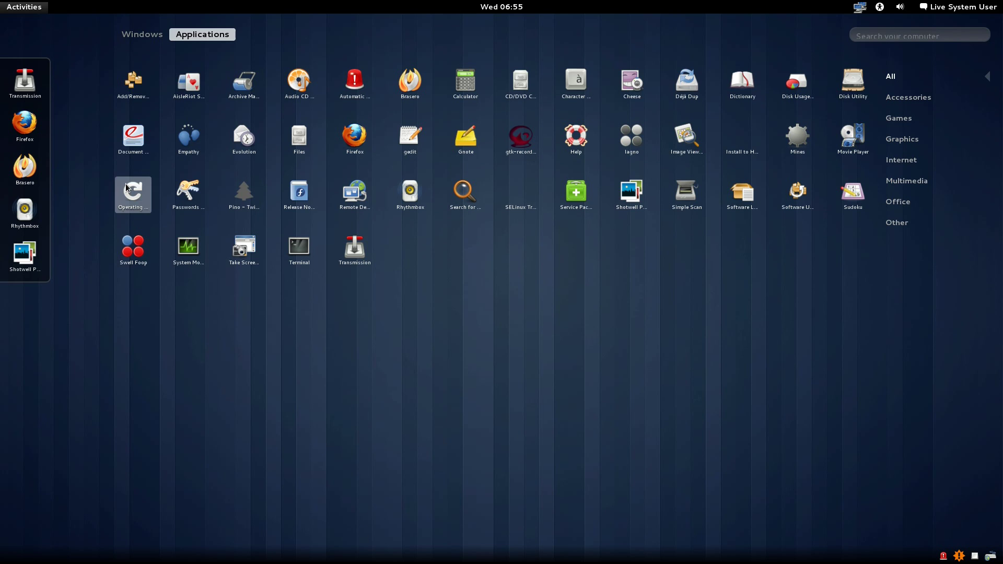
mouse_move(999, 551)
Search for 'pi', then trim the query to 'p' to list applications, preferences and places
left_click(891, 36)
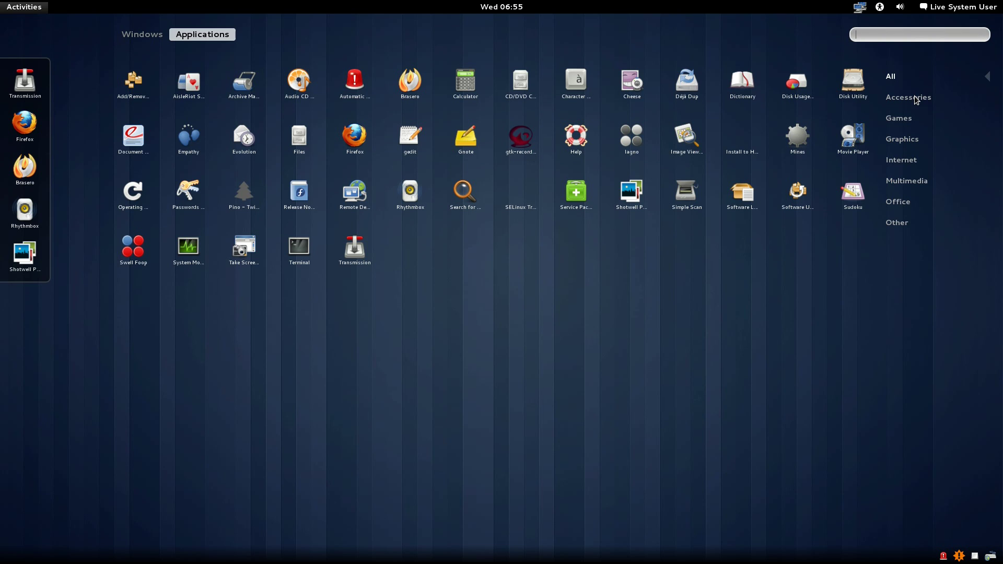
type("pi")
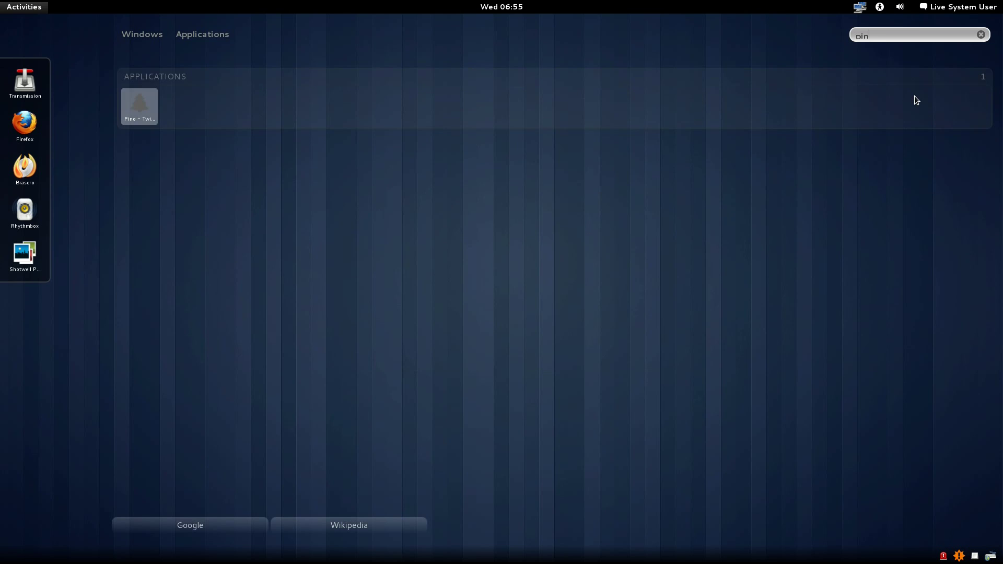
key("BackSpace")
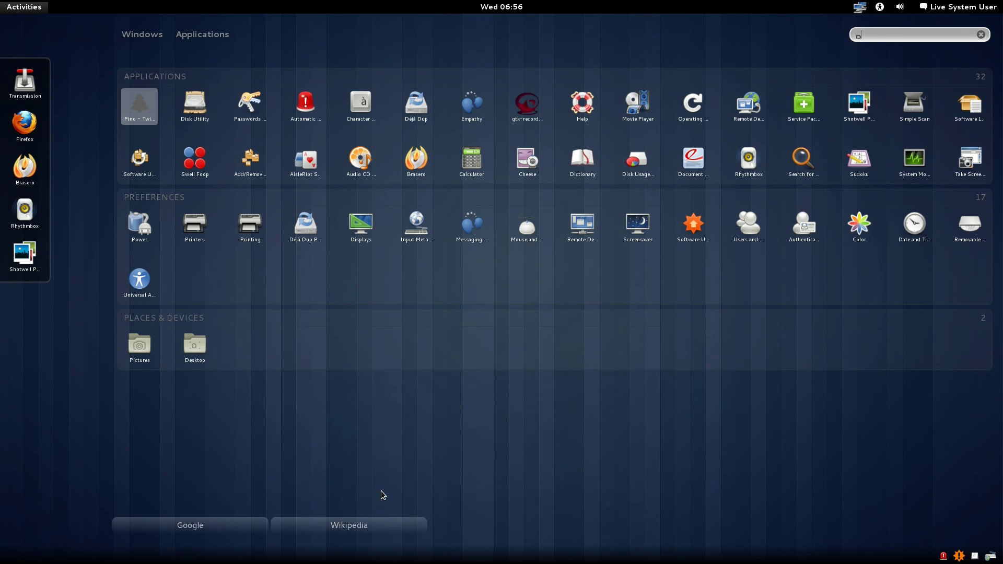
Launch Service Pack Creator from the Applications grid, close its dialog, and reopen the grid
left_click(210, 36)
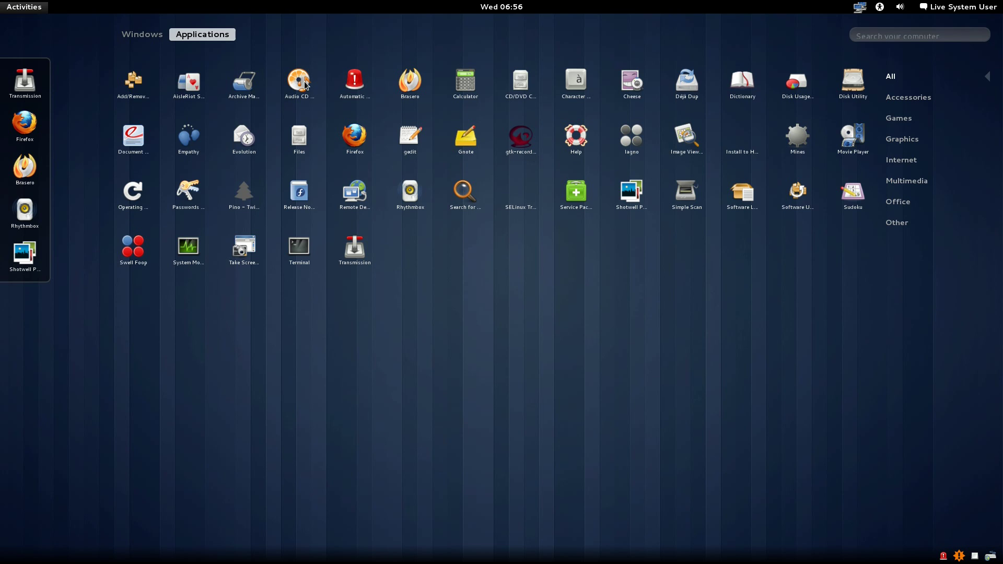
left_click(578, 202)
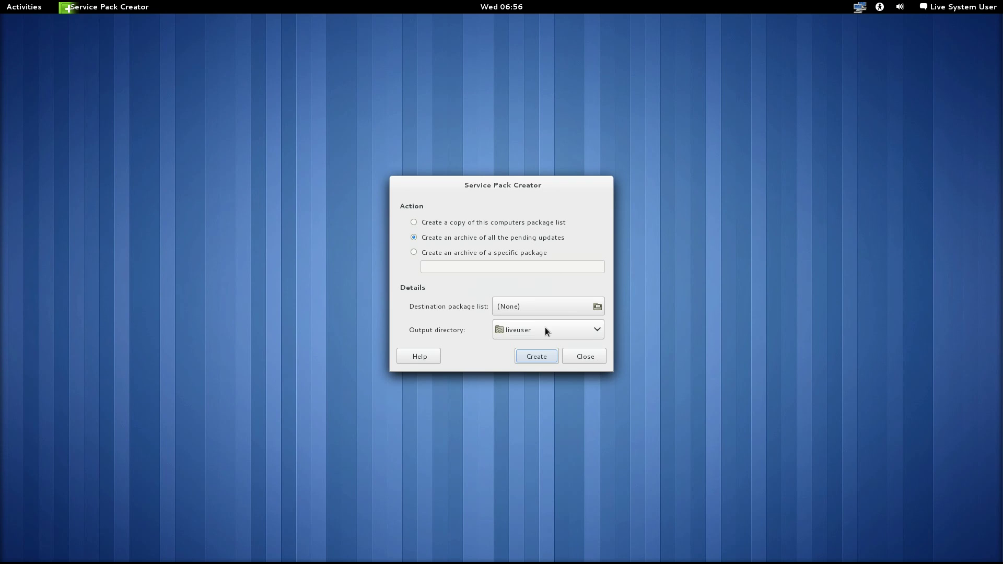
left_click(581, 352)
mouse_move(2, 3)
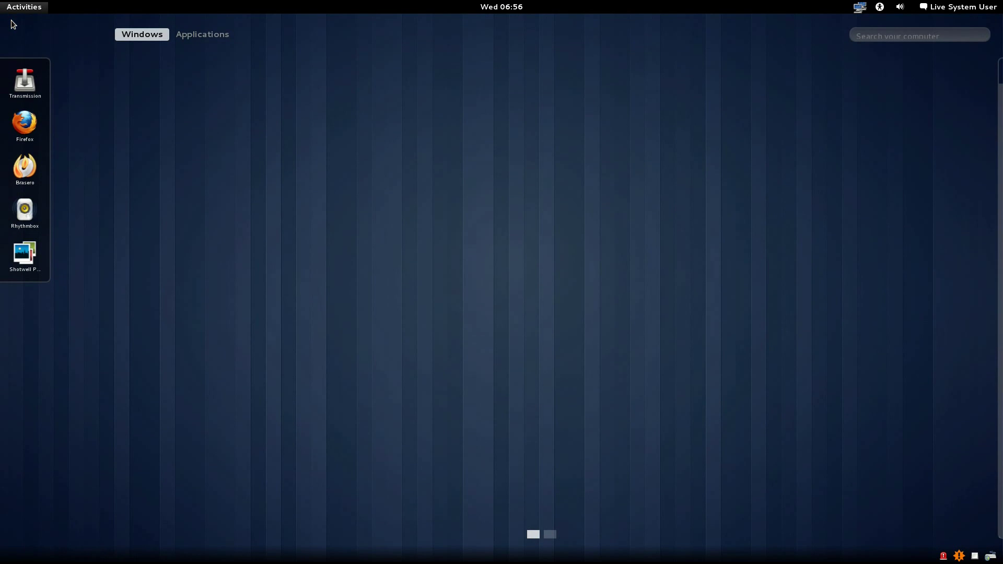
left_click(204, 34)
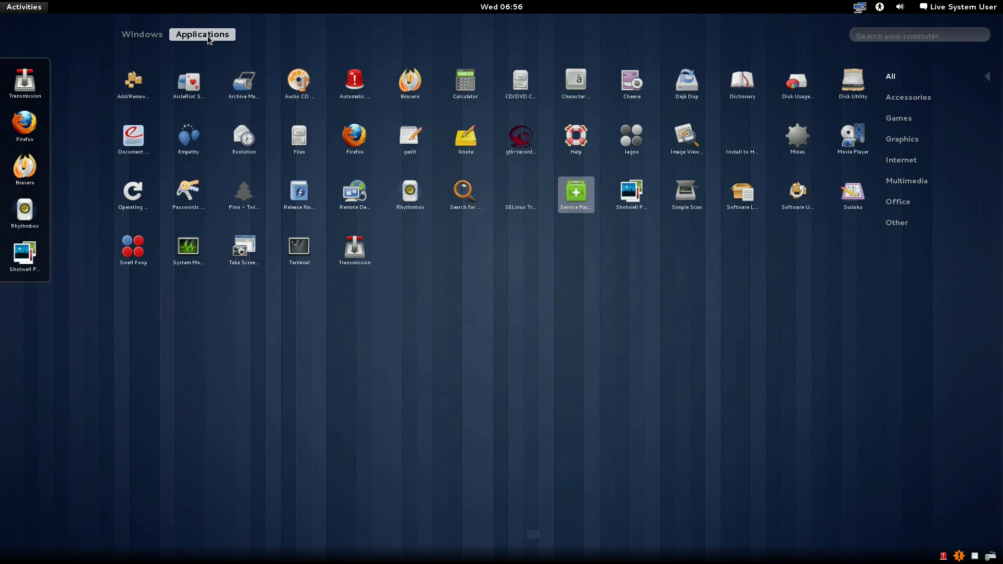
Launch Operating System Upgrade and dismiss its 'Cannot perform operating system upgrade' error
left_click(133, 193)
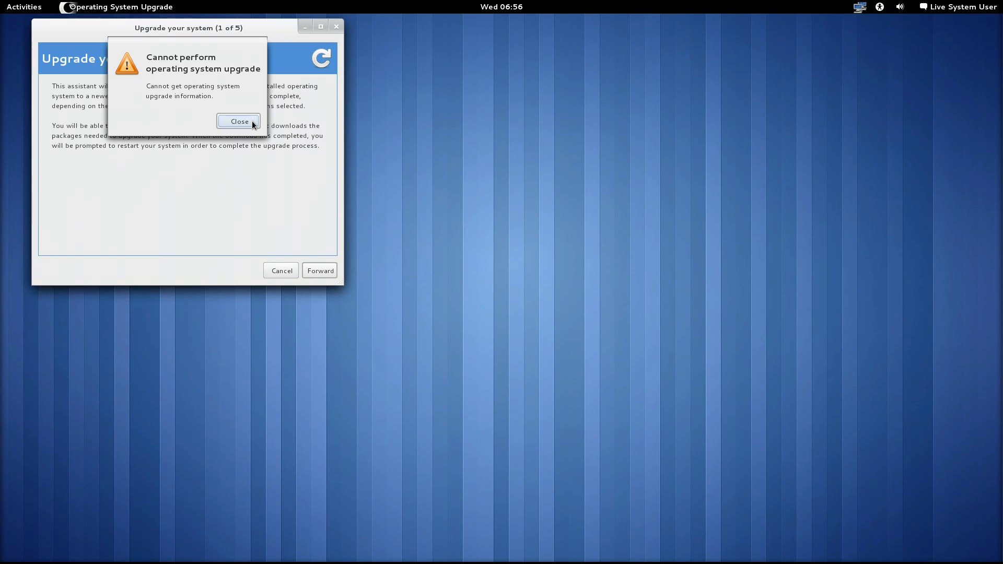
left_click(253, 124)
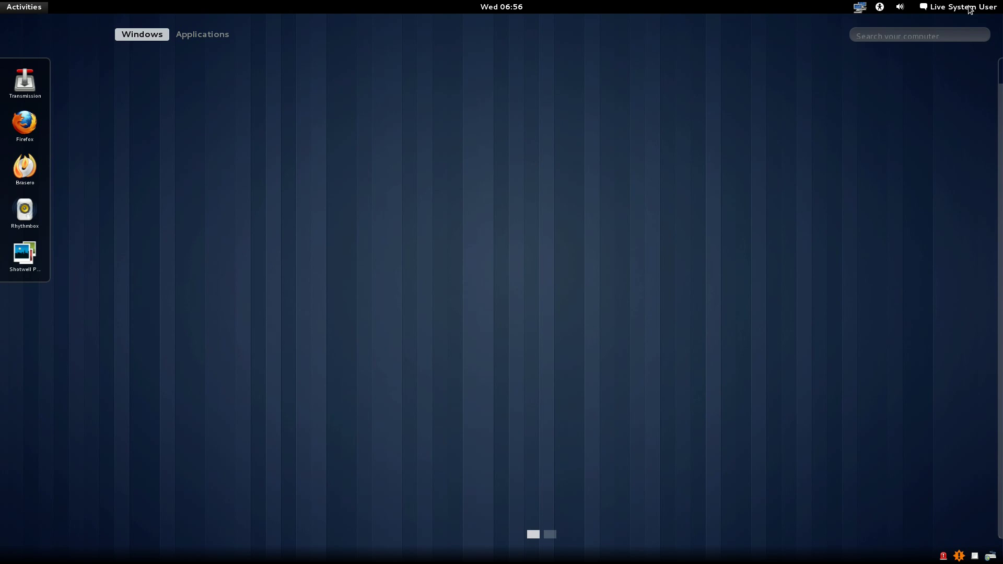
left_click(967, 6)
Launch Firefox and Brasero from the dash, switching between their windows via the overview
left_click(9, 115)
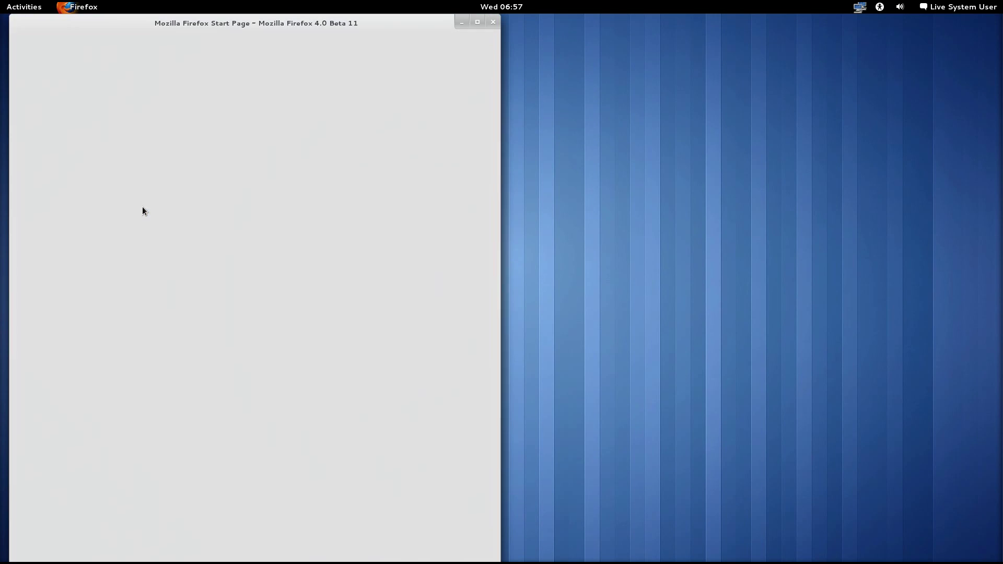
key("super")
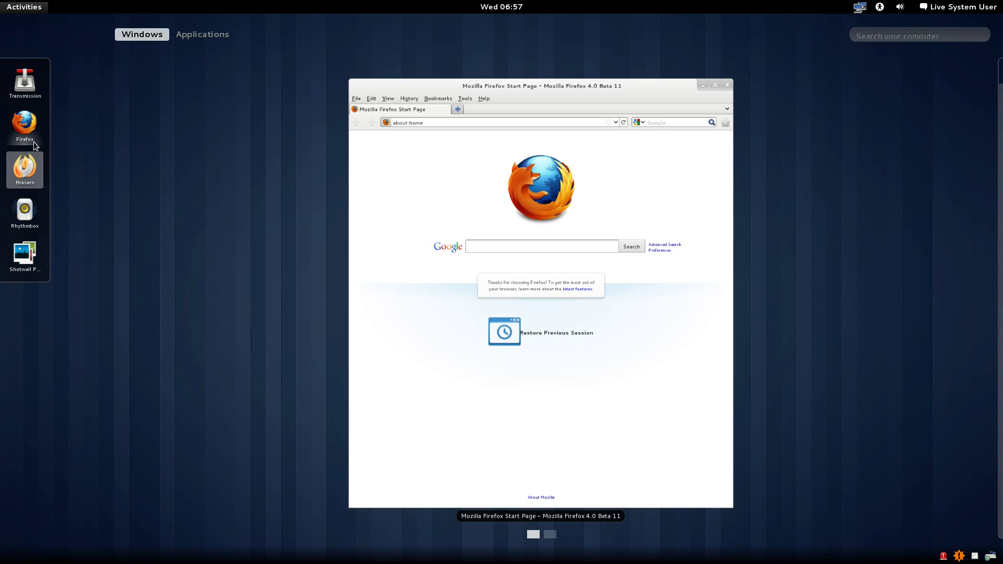
left_click(22, 175)
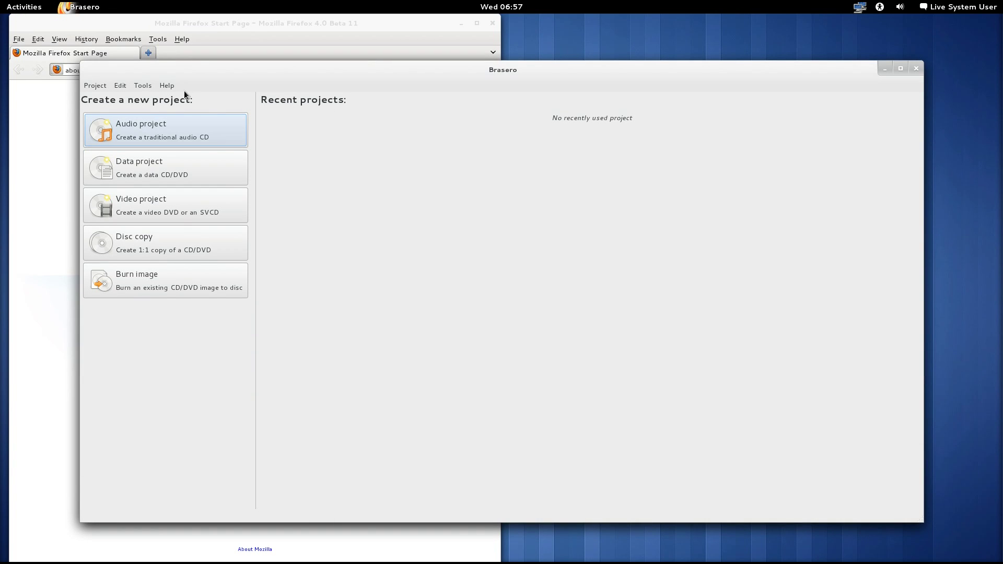
key("super")
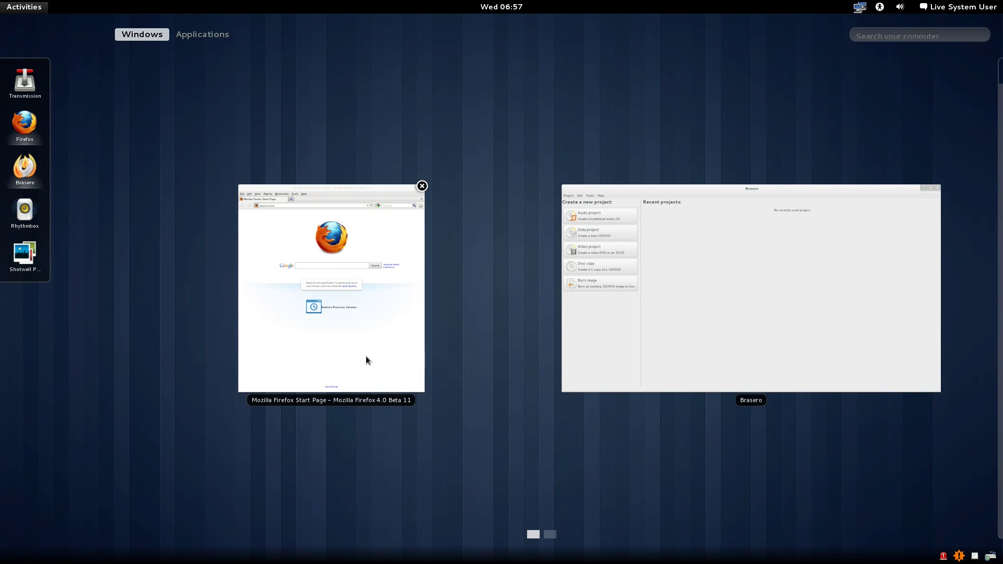
left_click(797, 270)
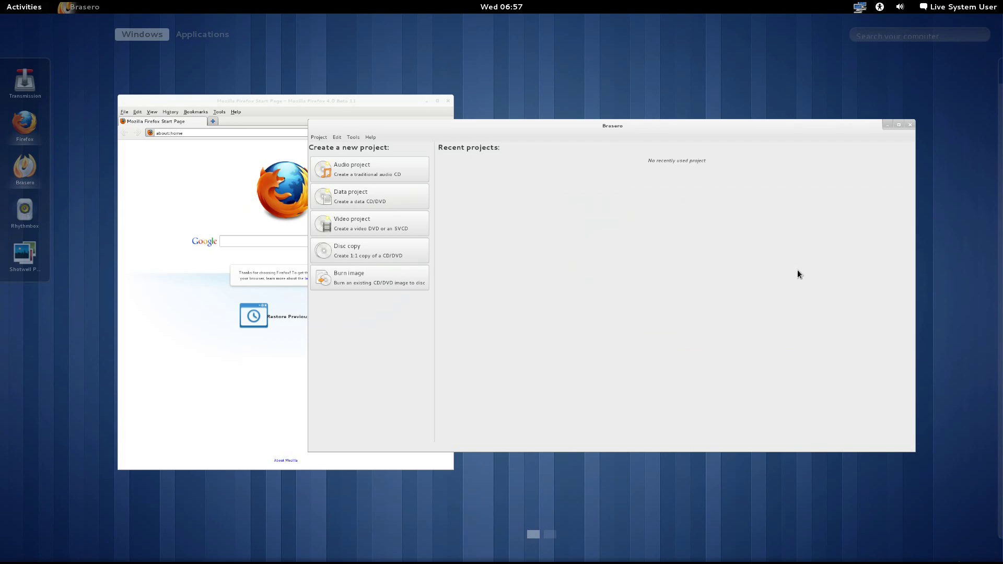
key("super")
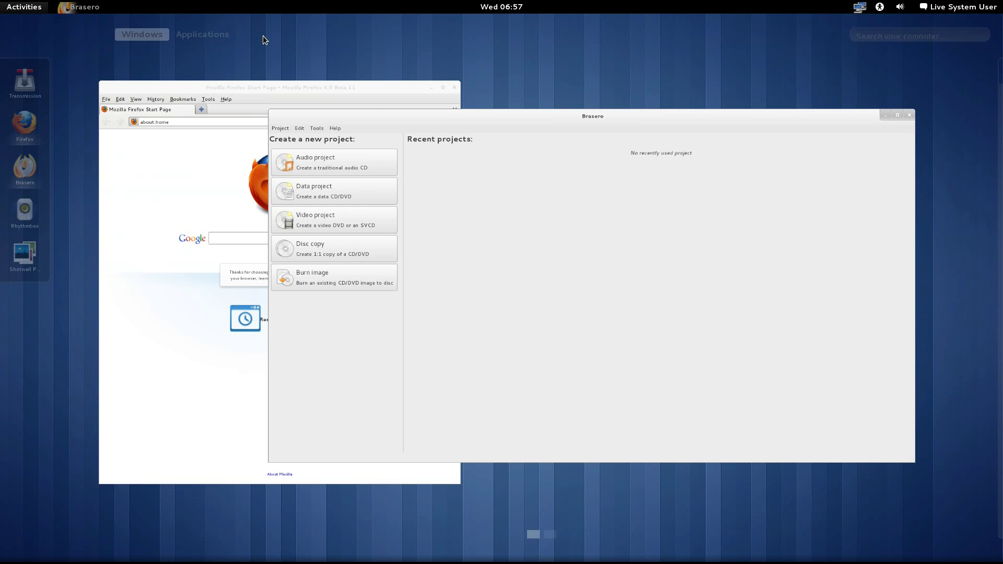
Centre the Firefox window, bring Brasero forward, cancel the Alt+F2 prompt and return to the overview
left_click(369, 283)
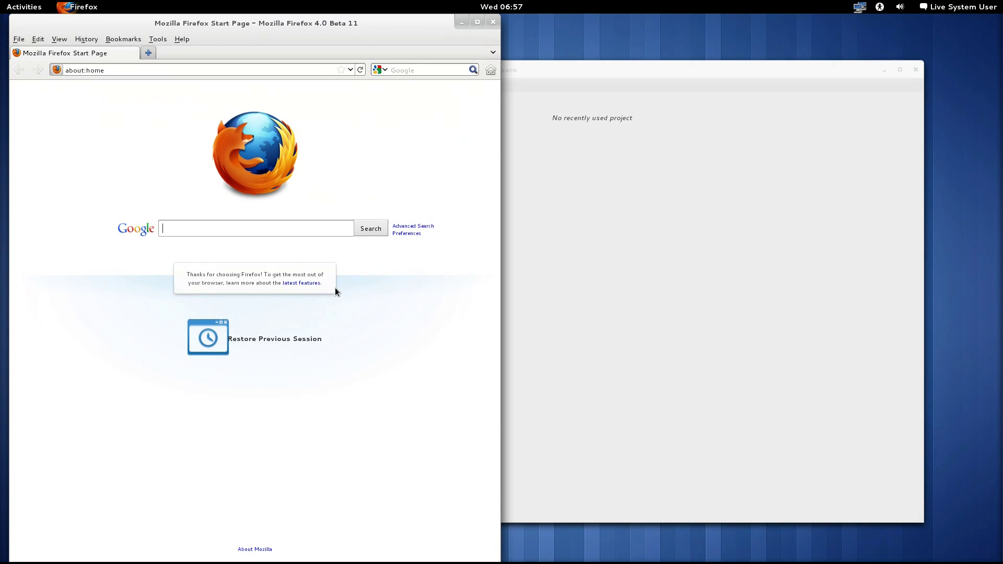
left_click_drag(380, 23, 656, 43)
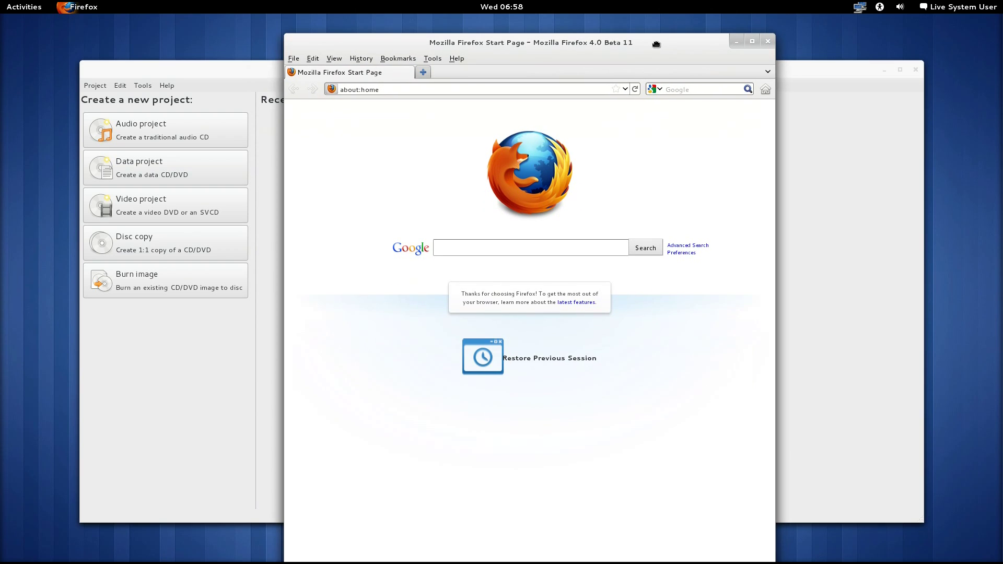
key("super")
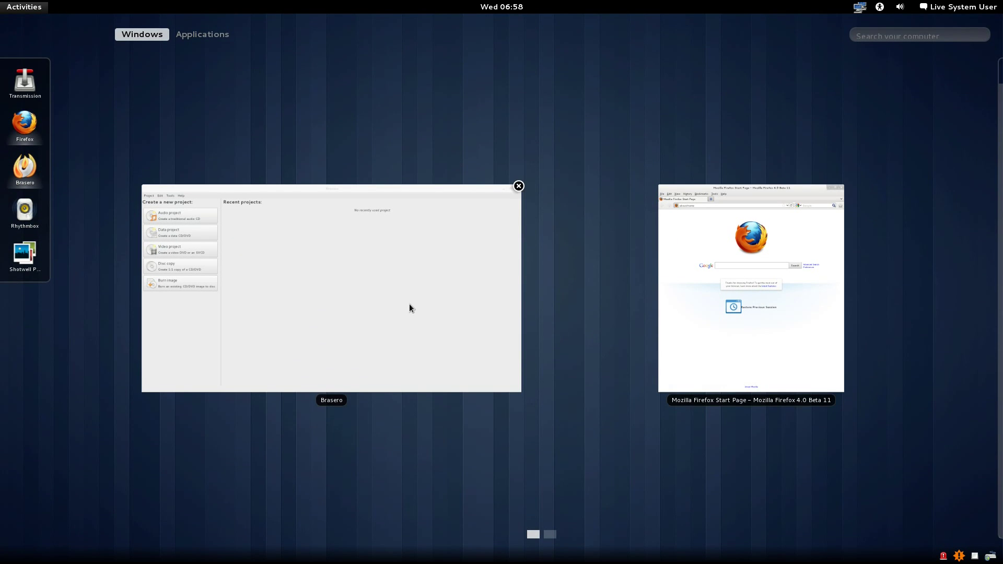
left_click(410, 304)
key("alt+F2")
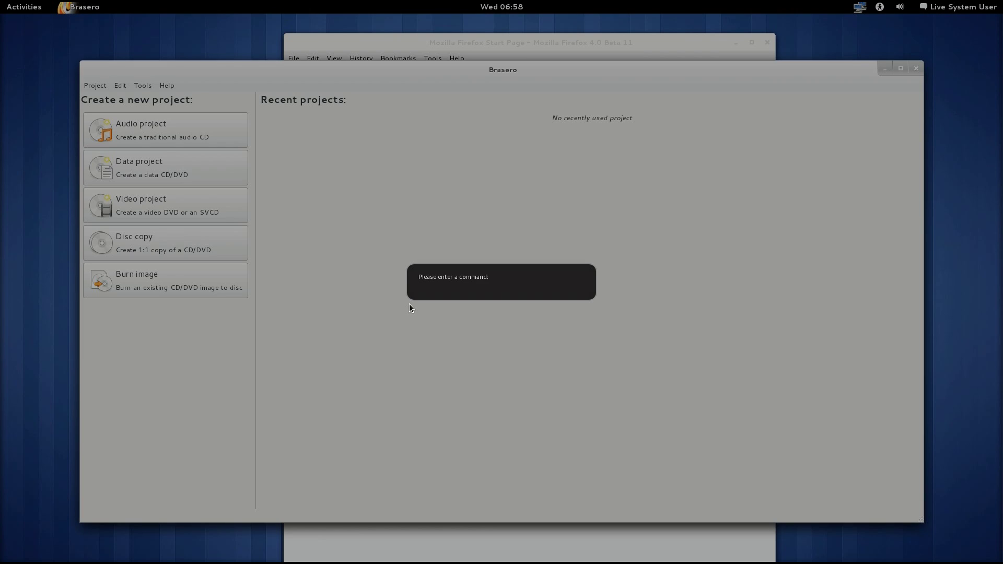
key("Escape")
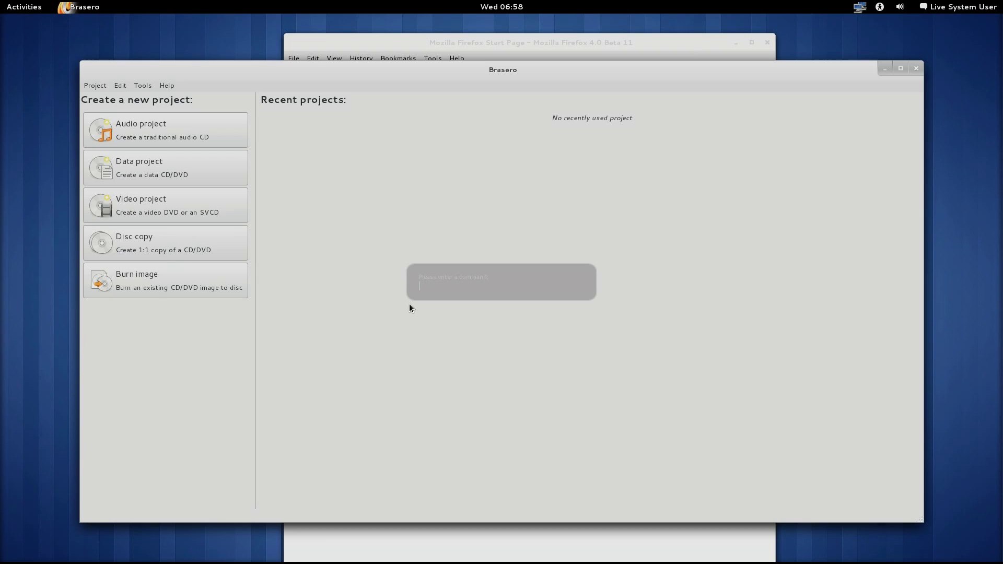
key("super")
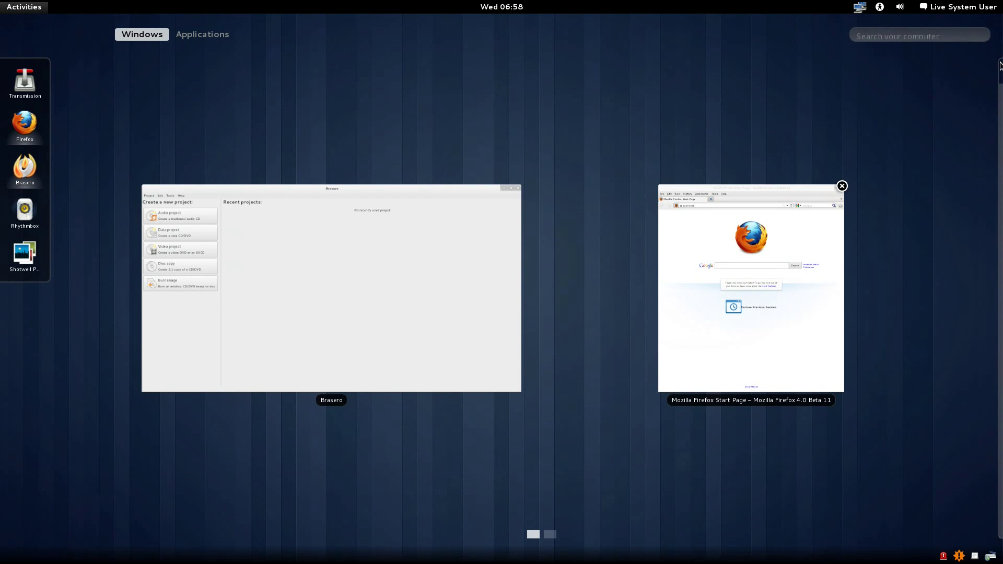
Open Rhythmbox and Shotwell on the empty second workspace, view Music Player, then return to the overview
left_click(998, 188)
left_click(990, 71)
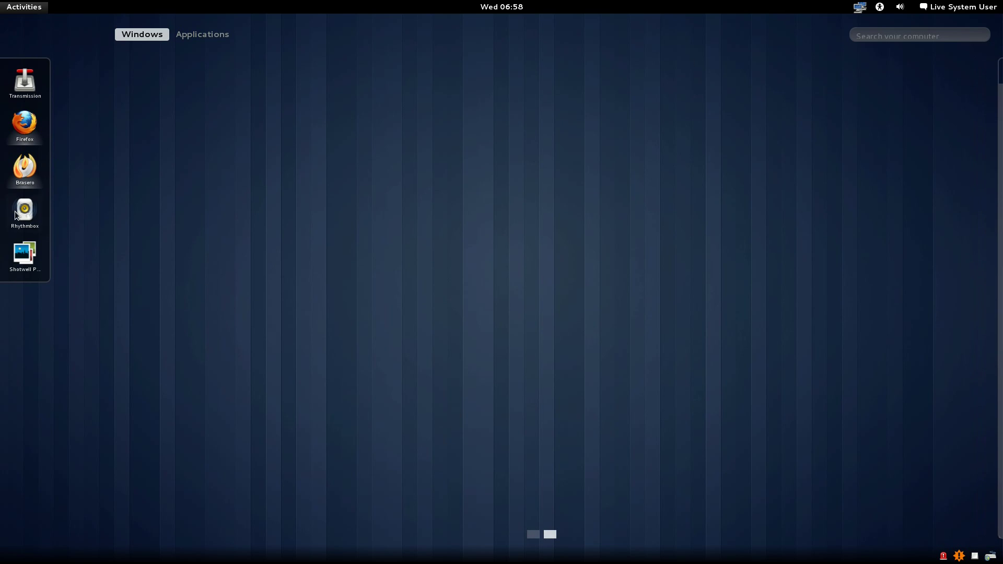
left_click_drag(18, 213, 244, 257)
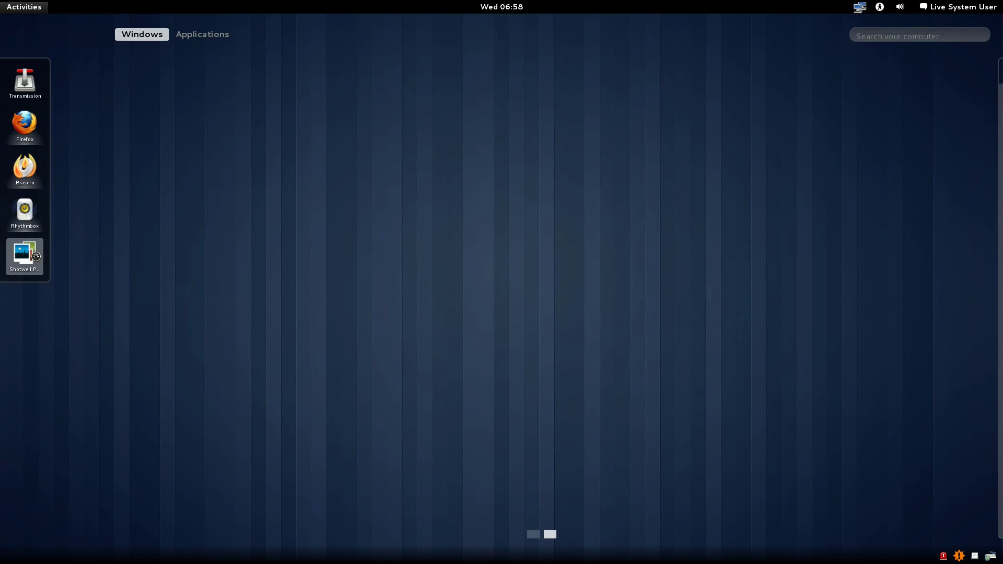
left_click_drag(24, 254, 339, 256)
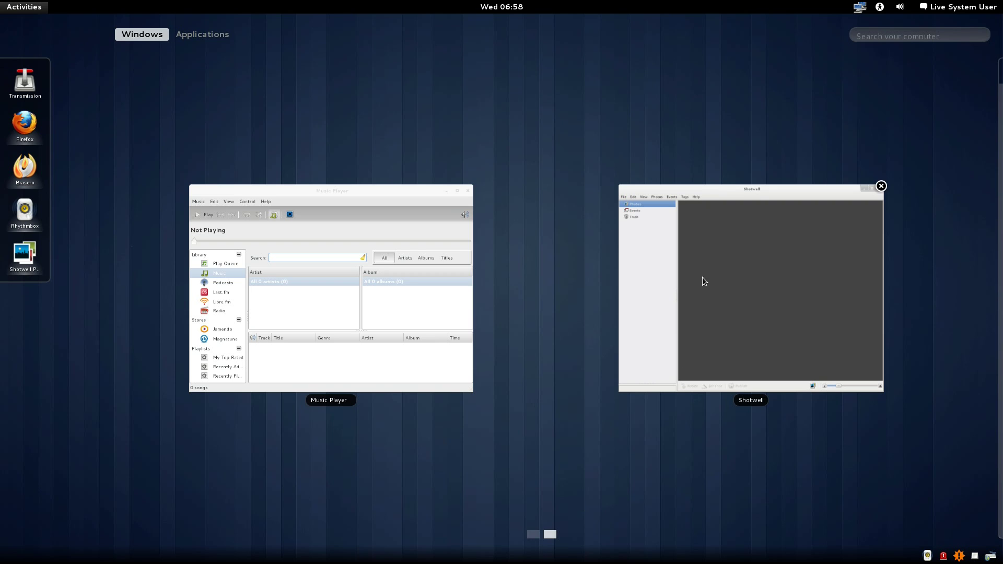
left_click(378, 283)
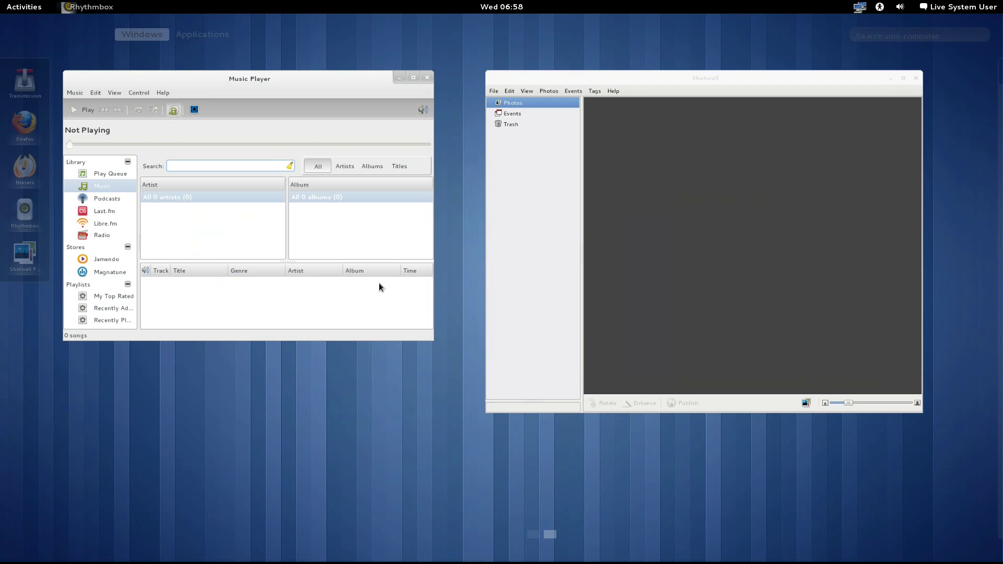
key("super")
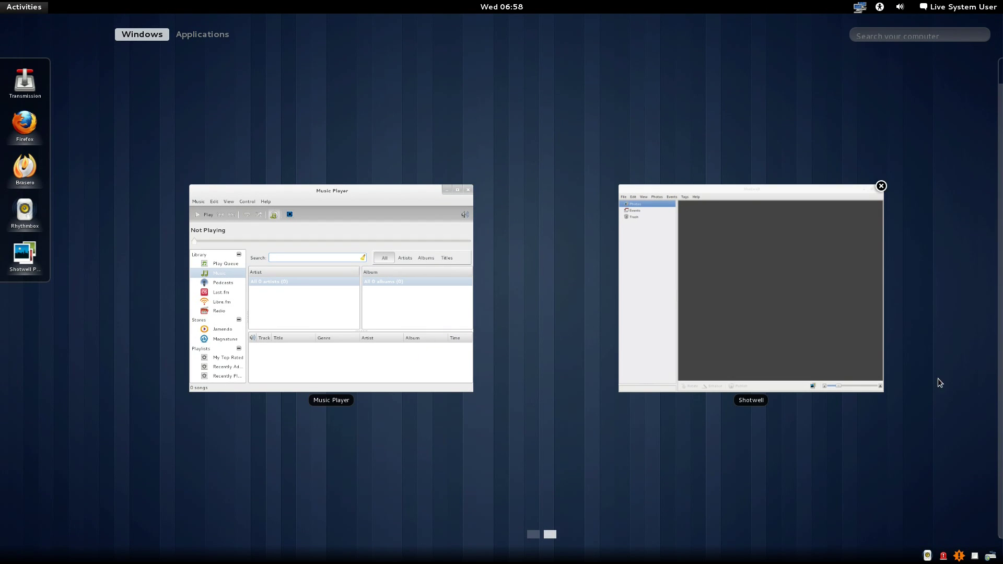
Switch to the first workspace, view today's calendar, then open and cancel the Alt+F2 run prompt
left_click(533, 535)
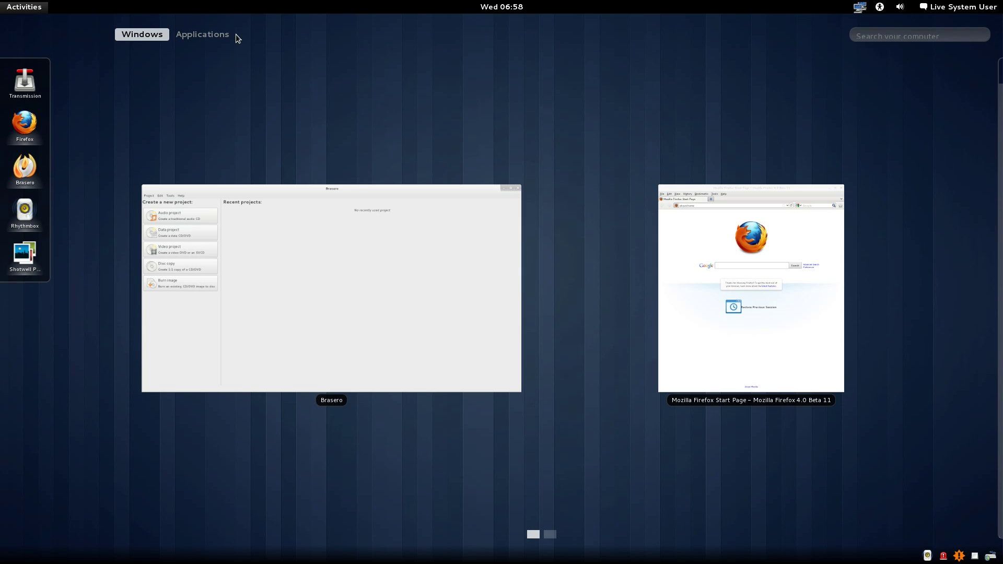
left_click(518, 10)
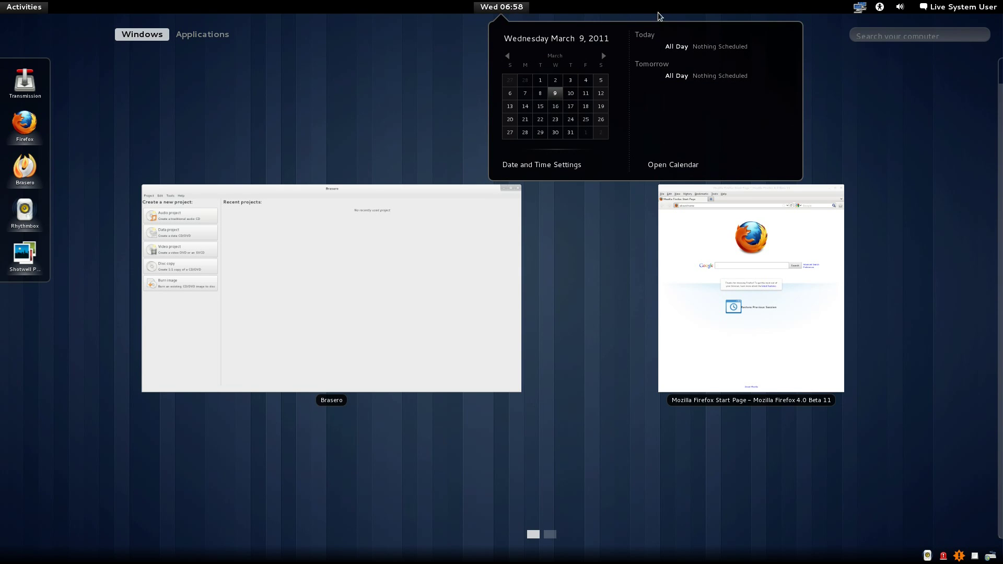
mouse_move(880, 6)
left_click(721, 75)
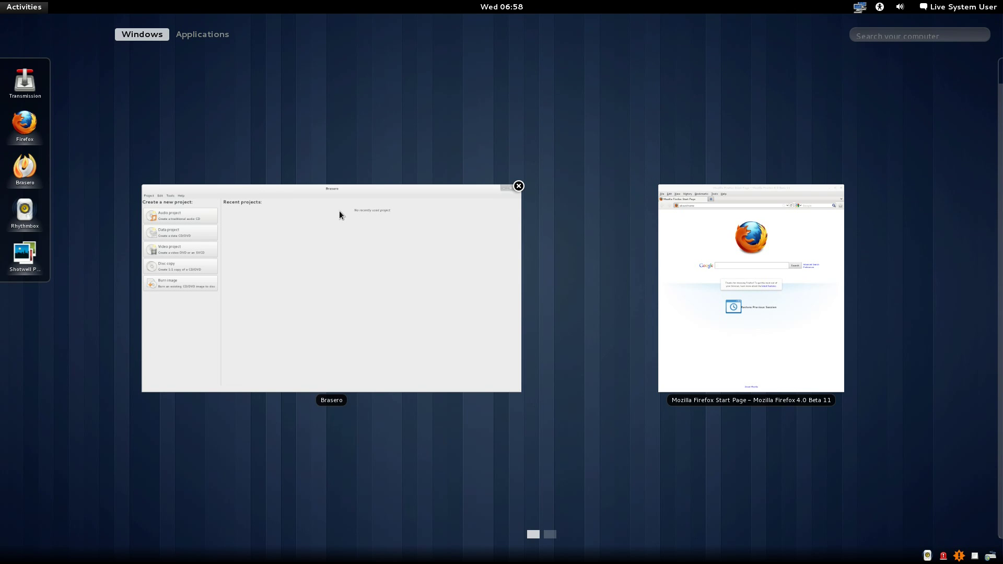
key("alt+F2")
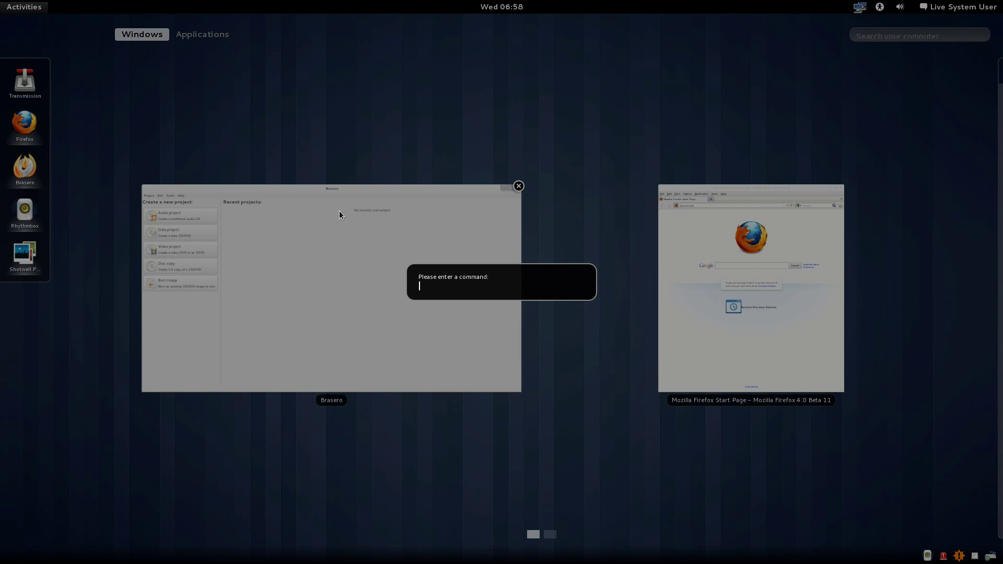
key("Escape")
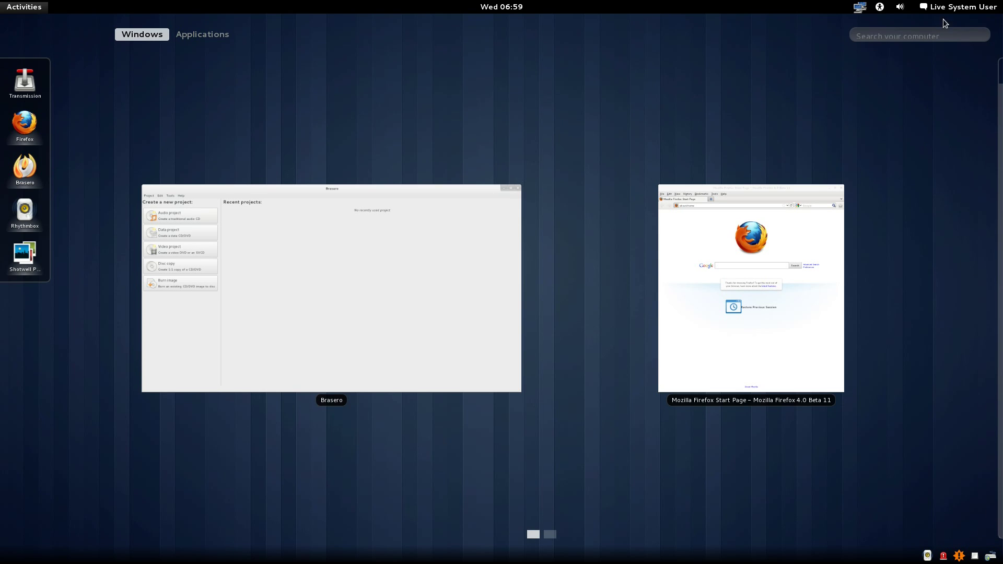
Open System Settings from the user menu and drag its window to the screen centre
left_click(959, 5)
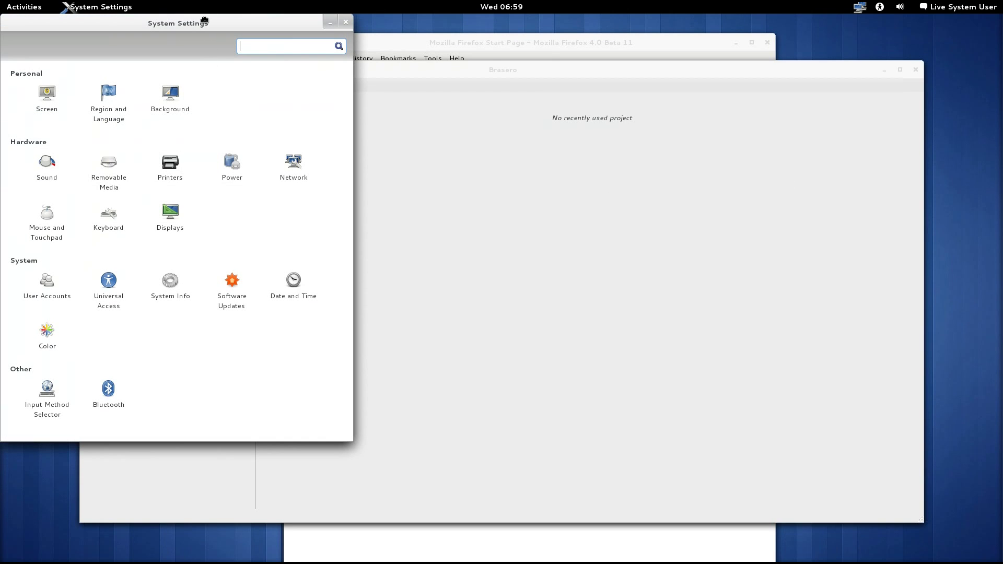
left_click_drag(204, 20, 577, 82)
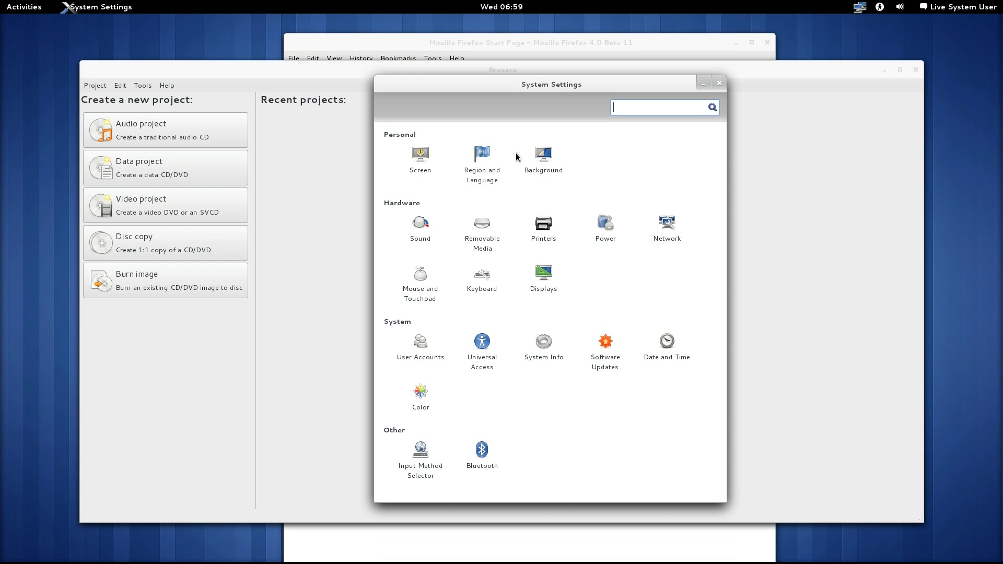
Pick Lovelock in Background's Wallpapers grid, then close the System Settings window
left_click(546, 157)
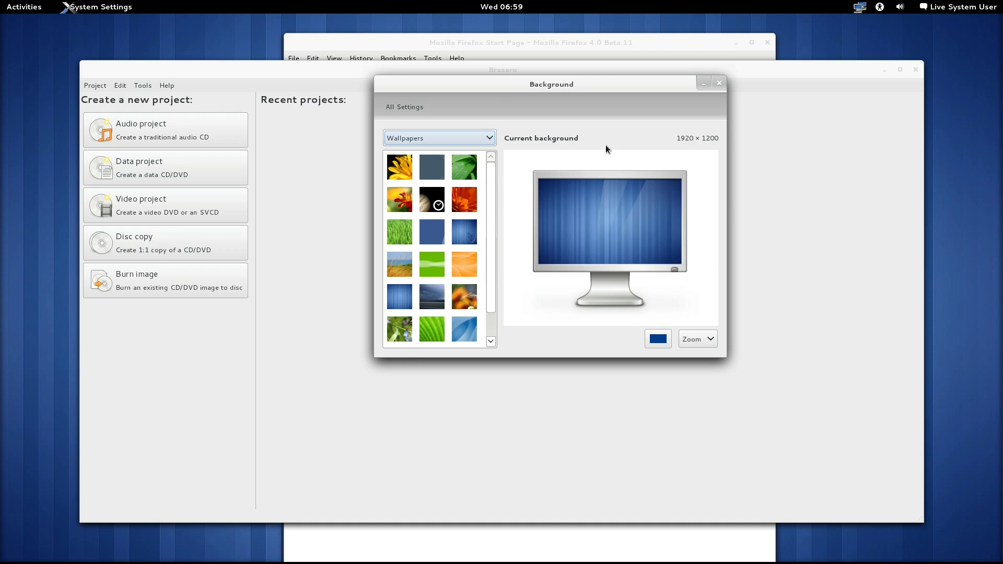
scroll(412, 241, "down", 1)
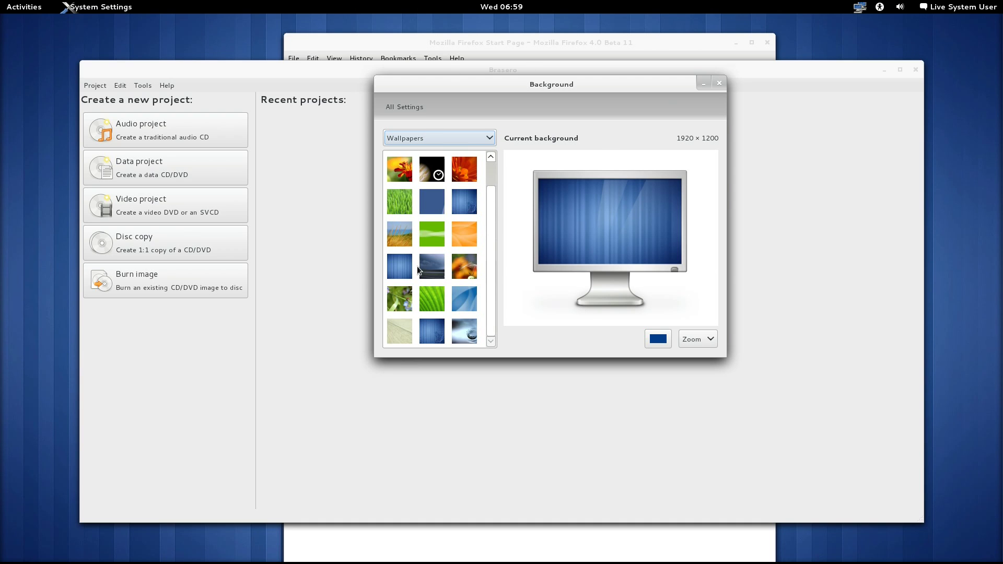
scroll(408, 303, "up", 1)
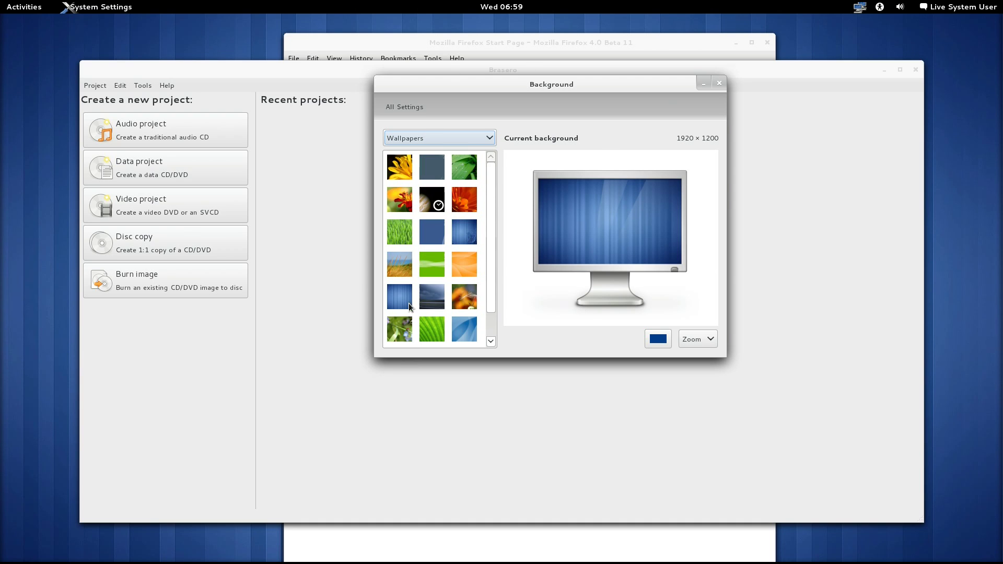
left_click(468, 231)
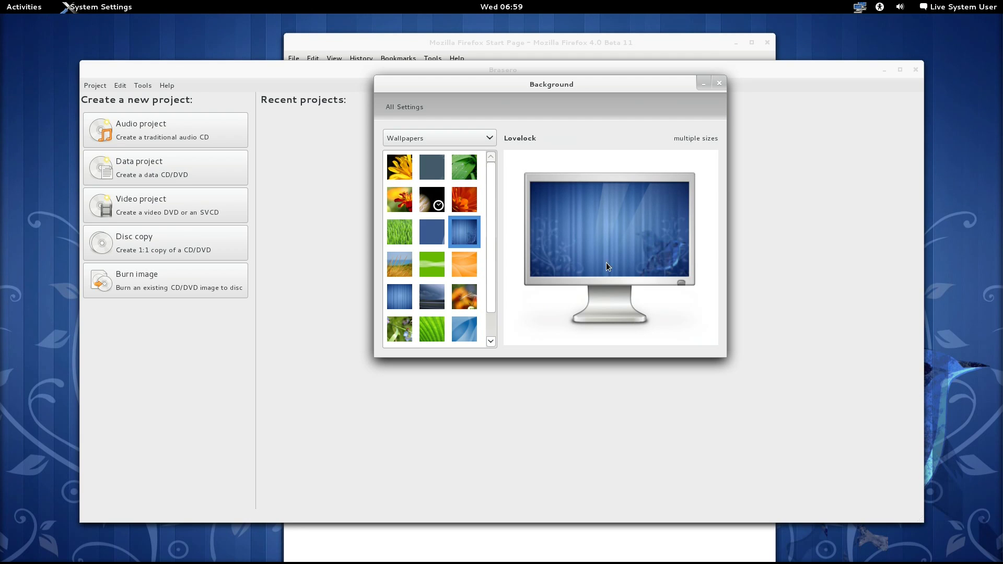
left_click(719, 85)
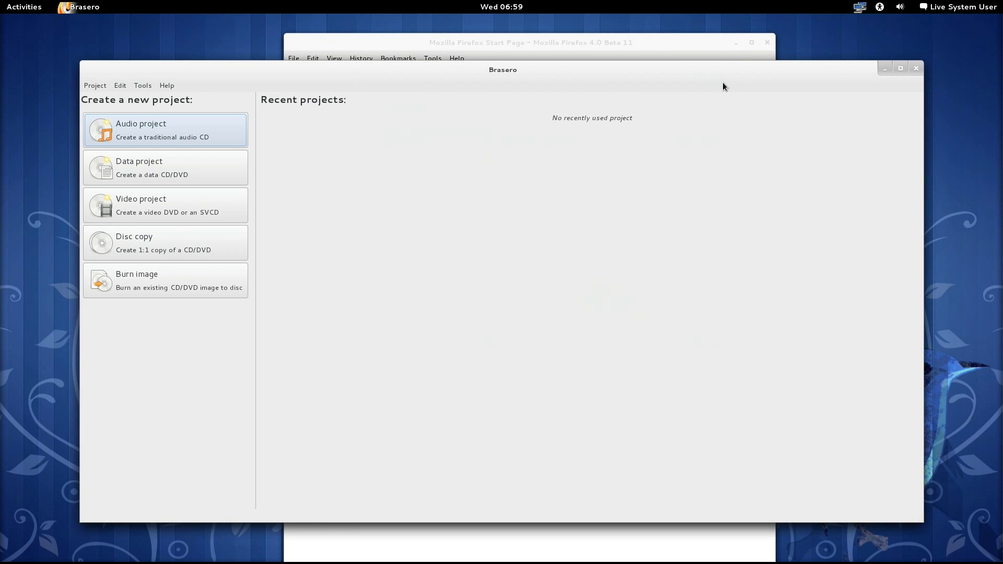
Close the Brasero window and show the full Applications grid in the overview
left_click(917, 68)
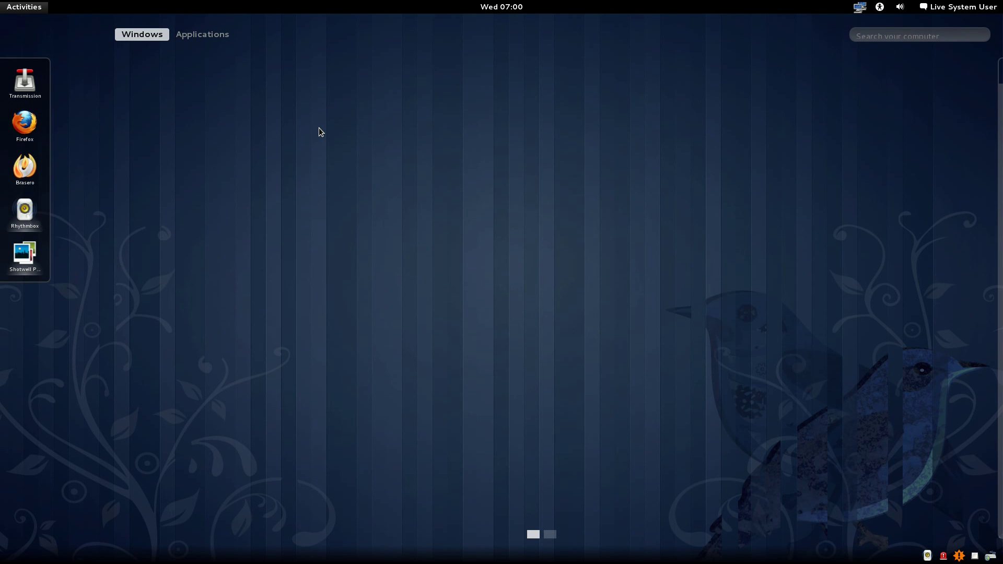
left_click(183, 36)
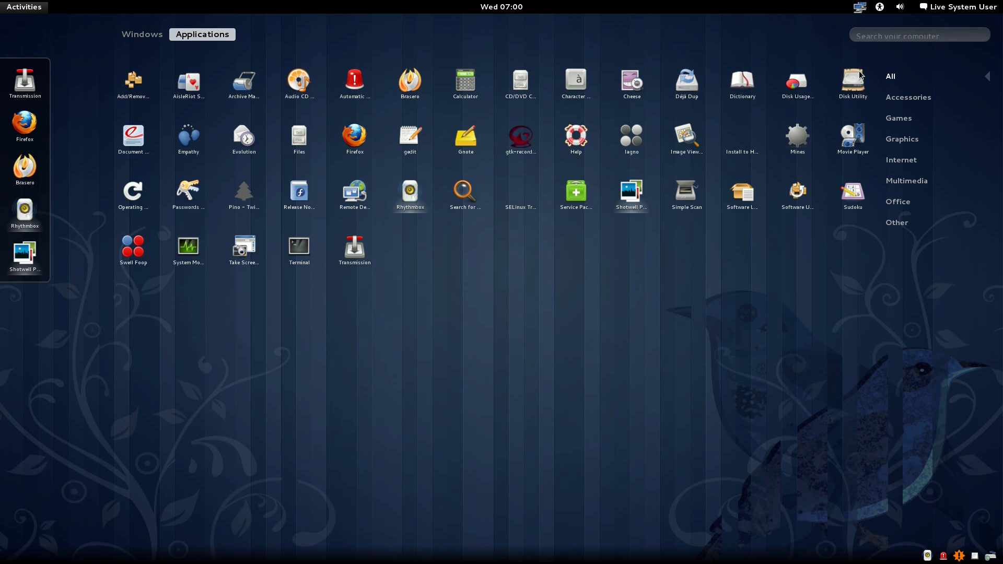
Search the computer for 'Tra', then trim the query back to 'Tr'
left_click(898, 34)
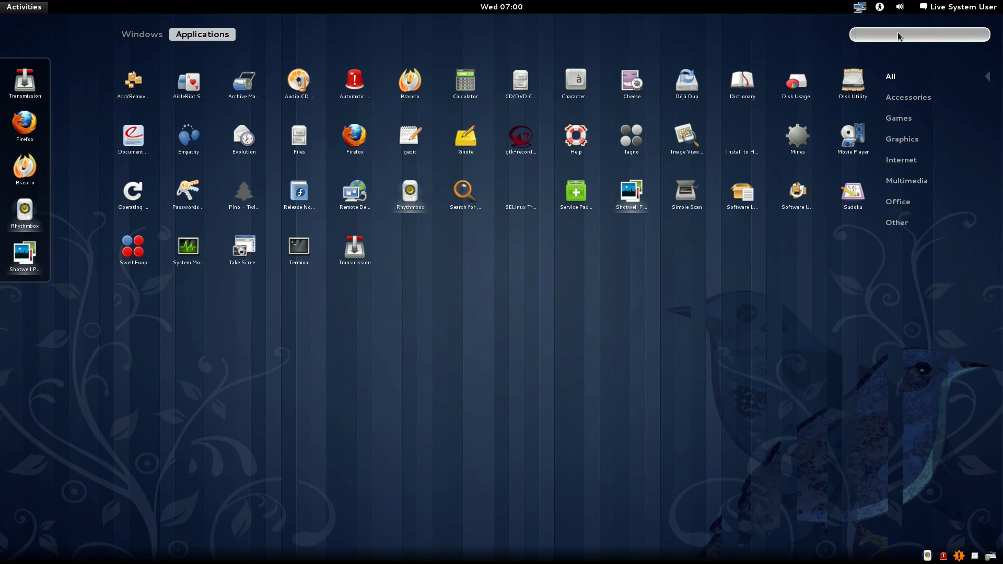
type("T")
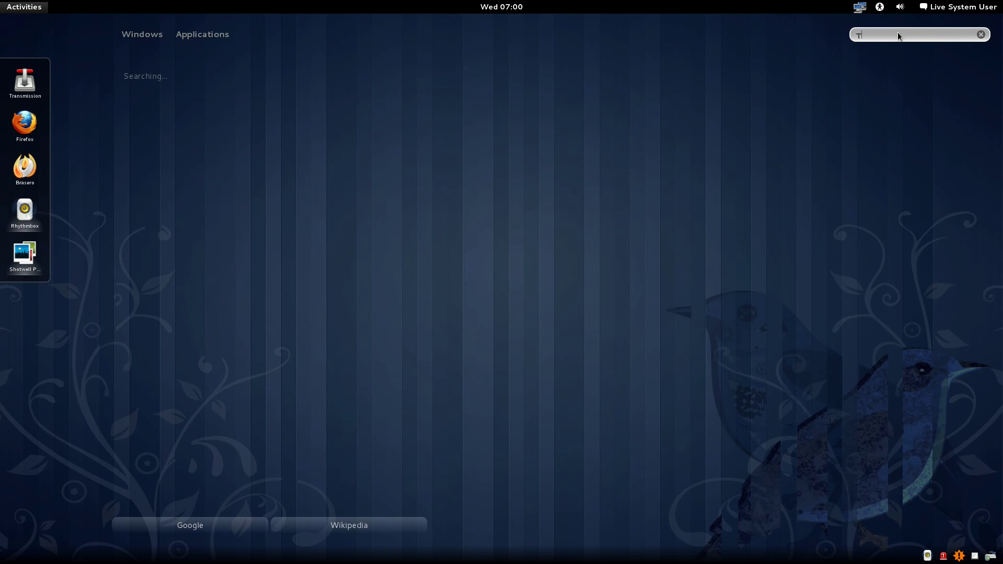
type("ra")
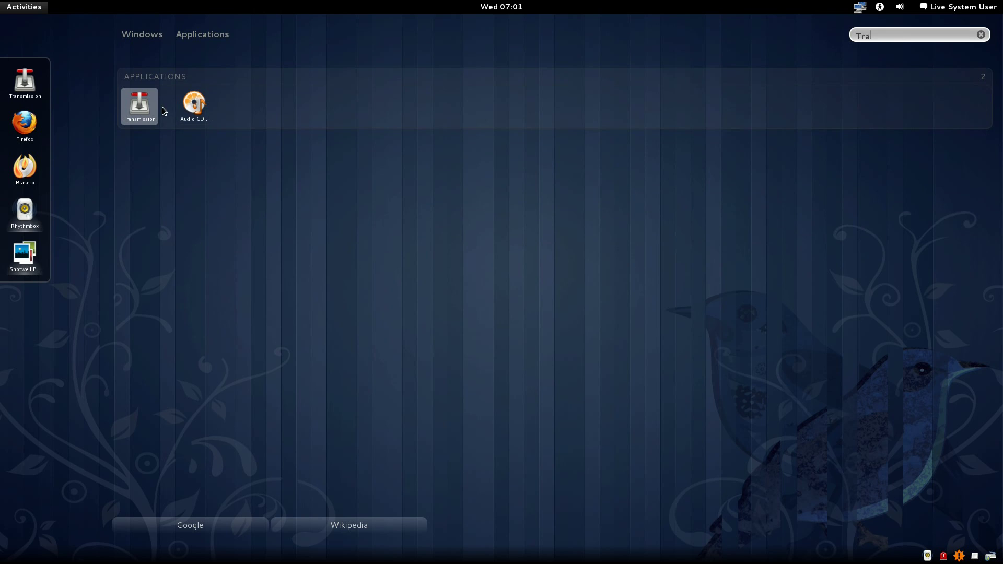
key("BackSpace")
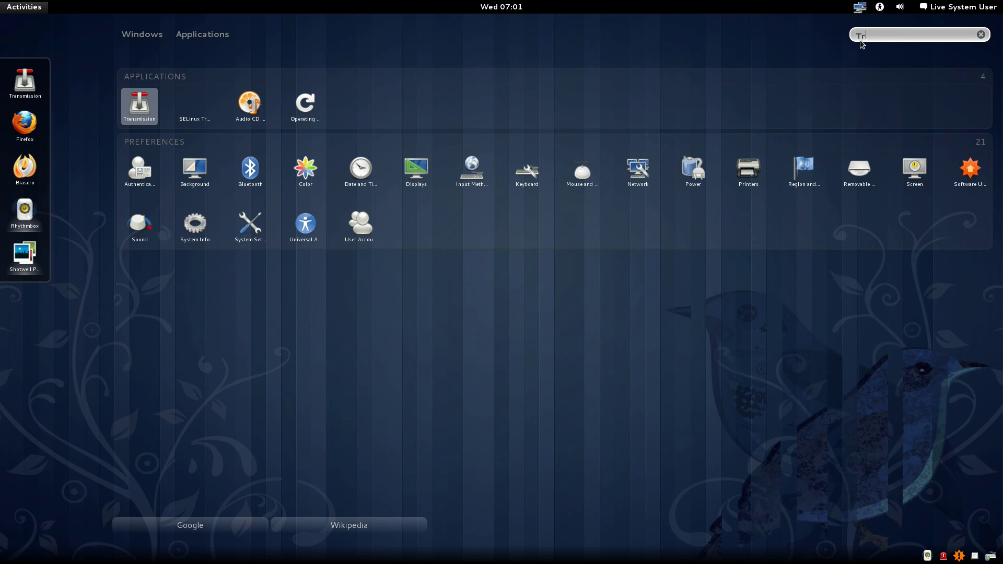
Clear the search, try 'images', then search for just 'i'
key("Escape")
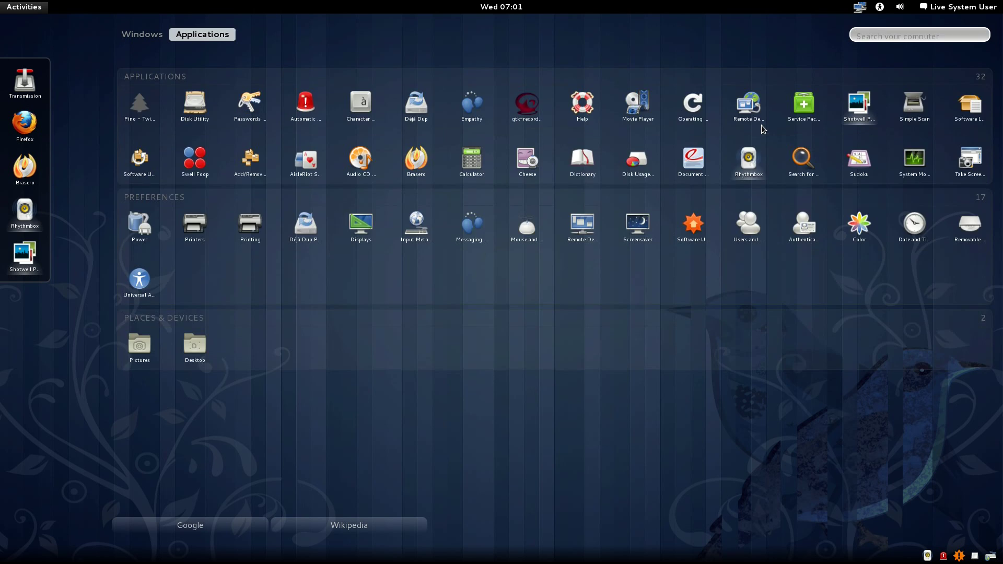
key("BackSpace")
type("images")
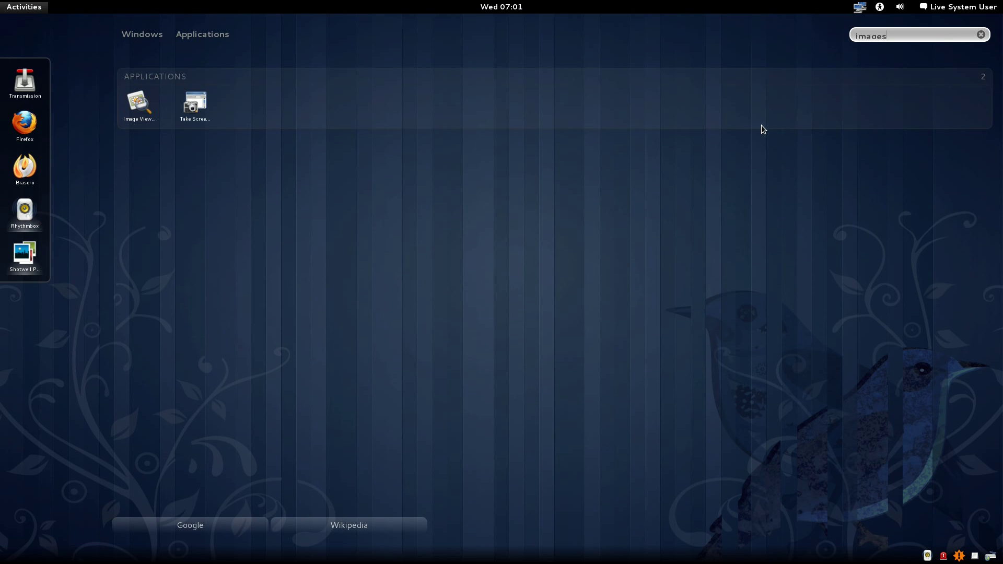
key("BackSpace")
key("BackSpace")
key("BackSpace")
key("BackSpace")
key("BackSpace")
key("BackSpace")
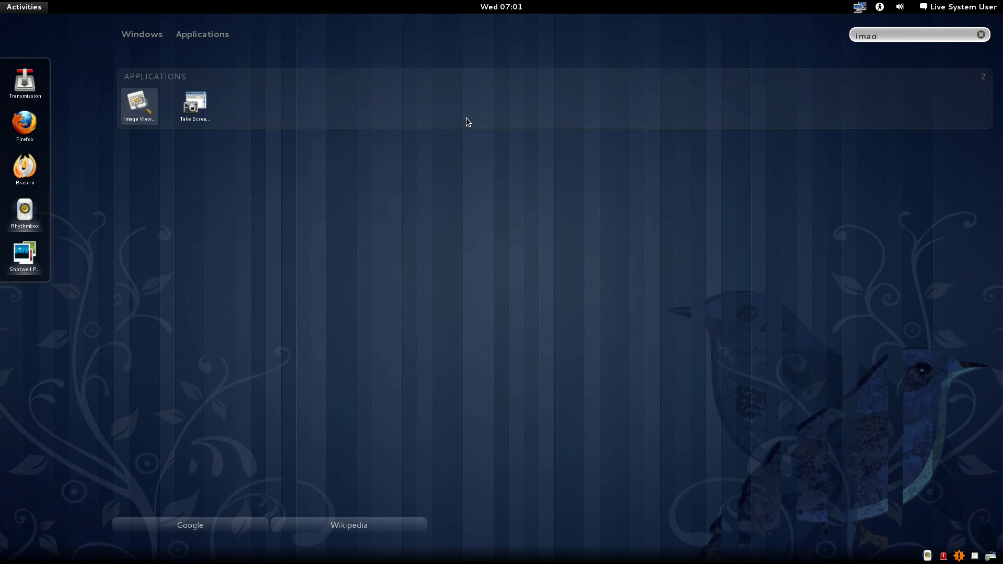
type("i")
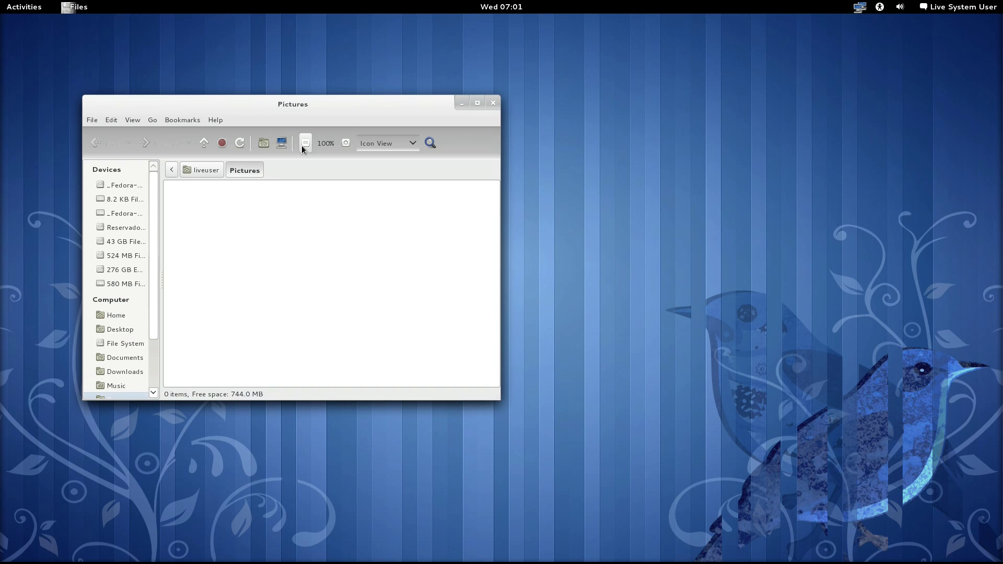
Drag the empty Pictures folder window to the centre of the screen
left_click_drag(261, 102, 433, 115)
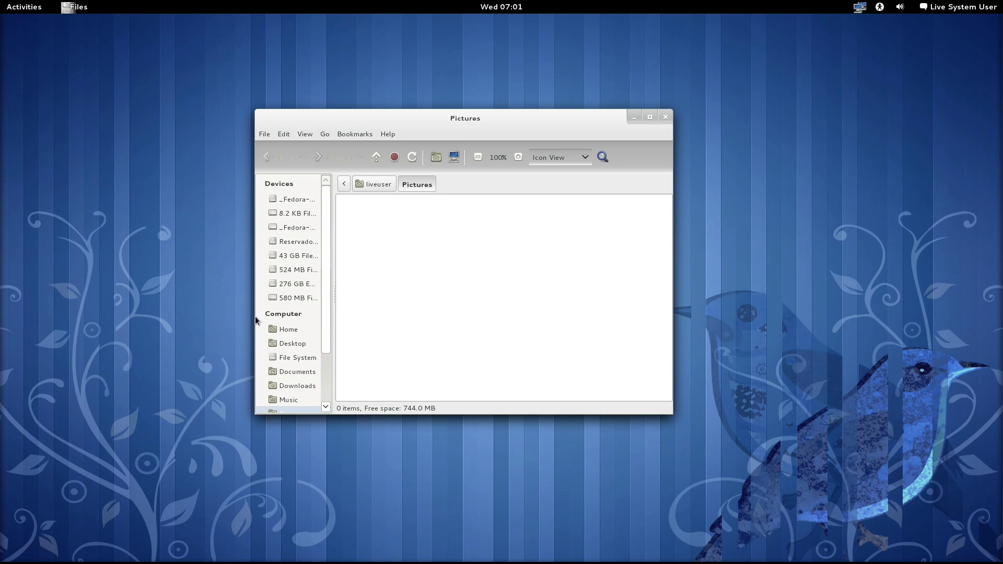
scroll(293, 250, "down", 3)
Close the Files window showing the Pictures folder
left_click(665, 117)
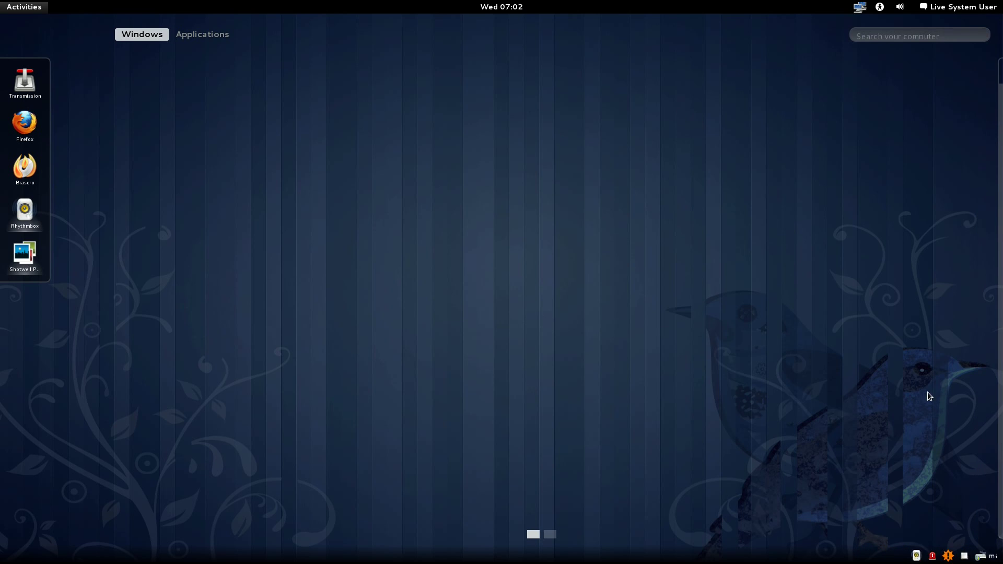
left_click(550, 536)
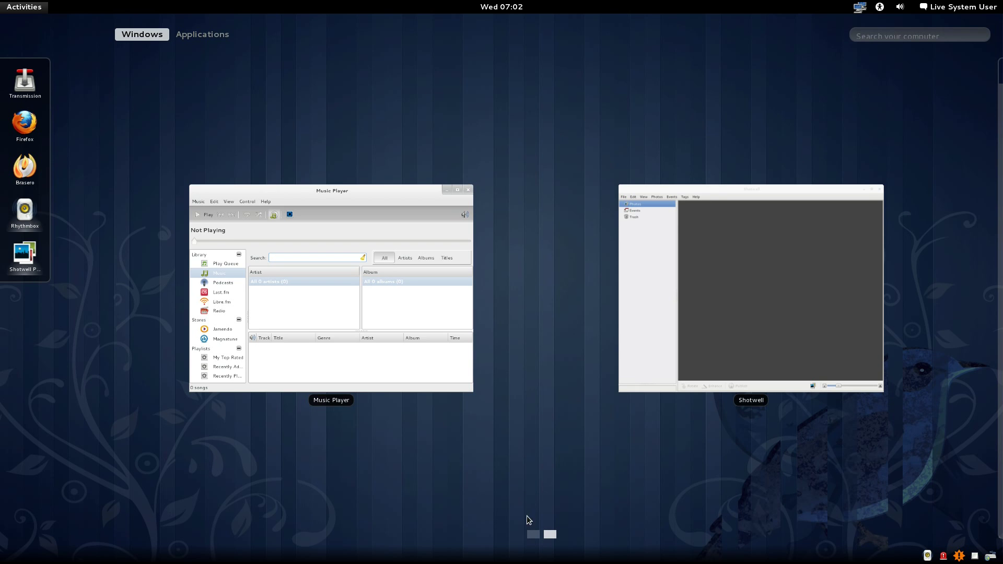
left_click(532, 534)
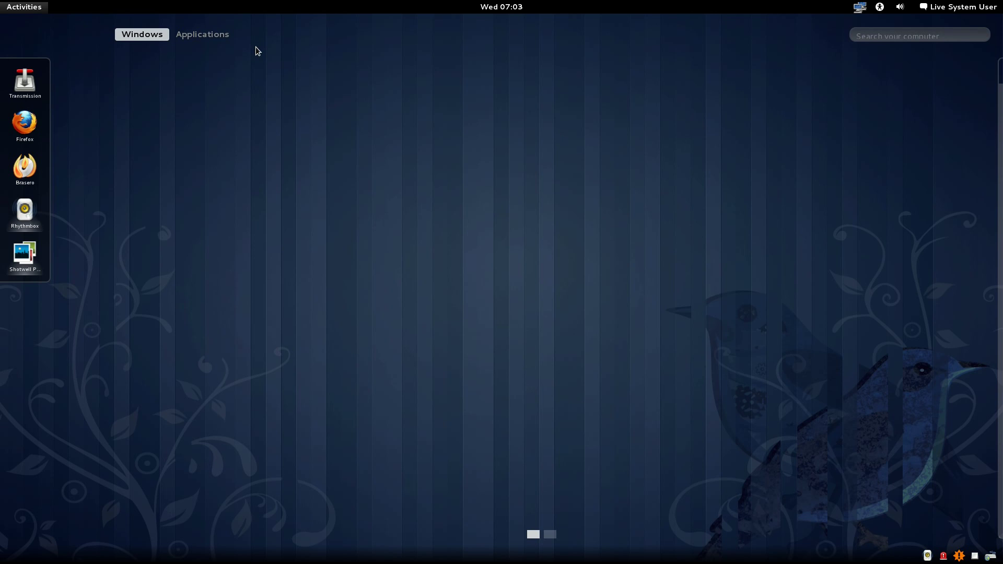
Switch the overview to Applications to list every installed program with category filters
left_click(208, 38)
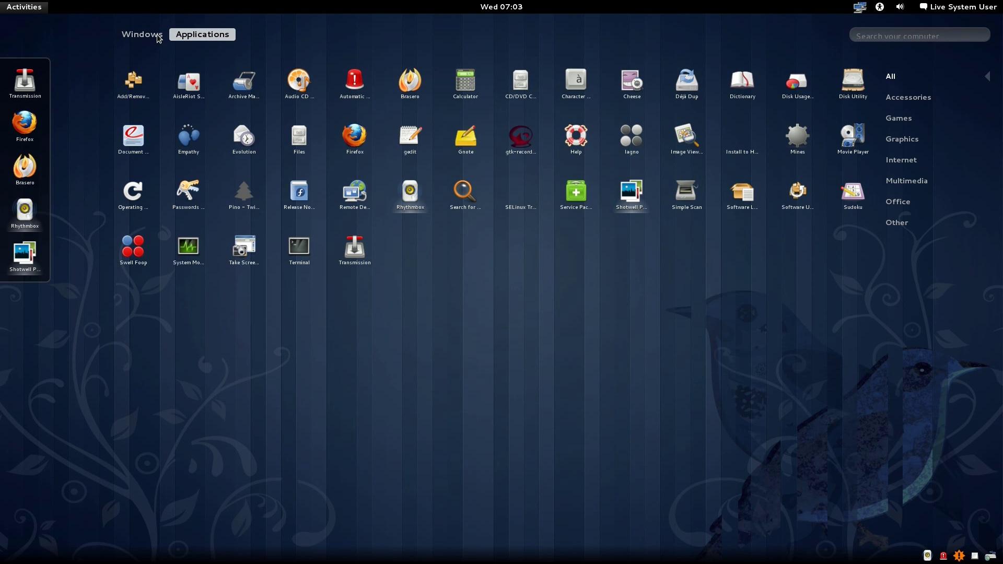